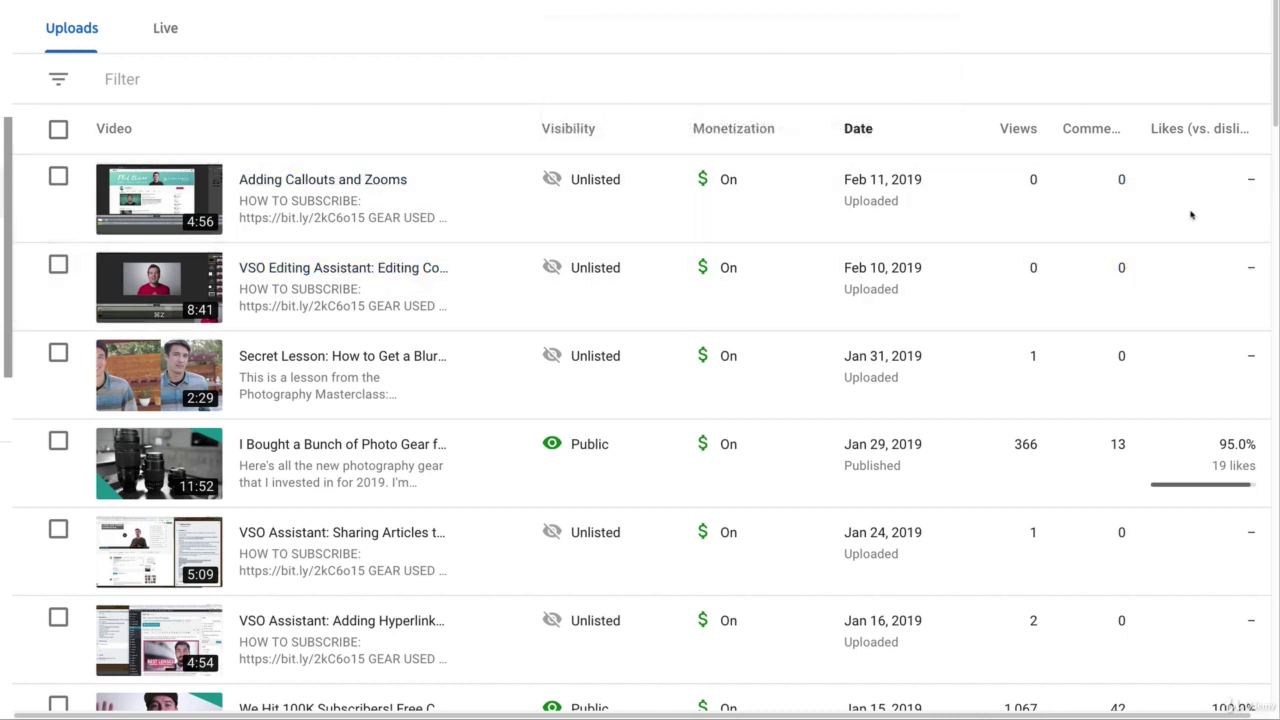
# - Look through the uploaded videos and their column explanations, and view the options for the "Adding Callouts and Zooms" video
pyautogui.scroll(-1, 185, 224)
pyautogui.scroll(-5, 185, 224)
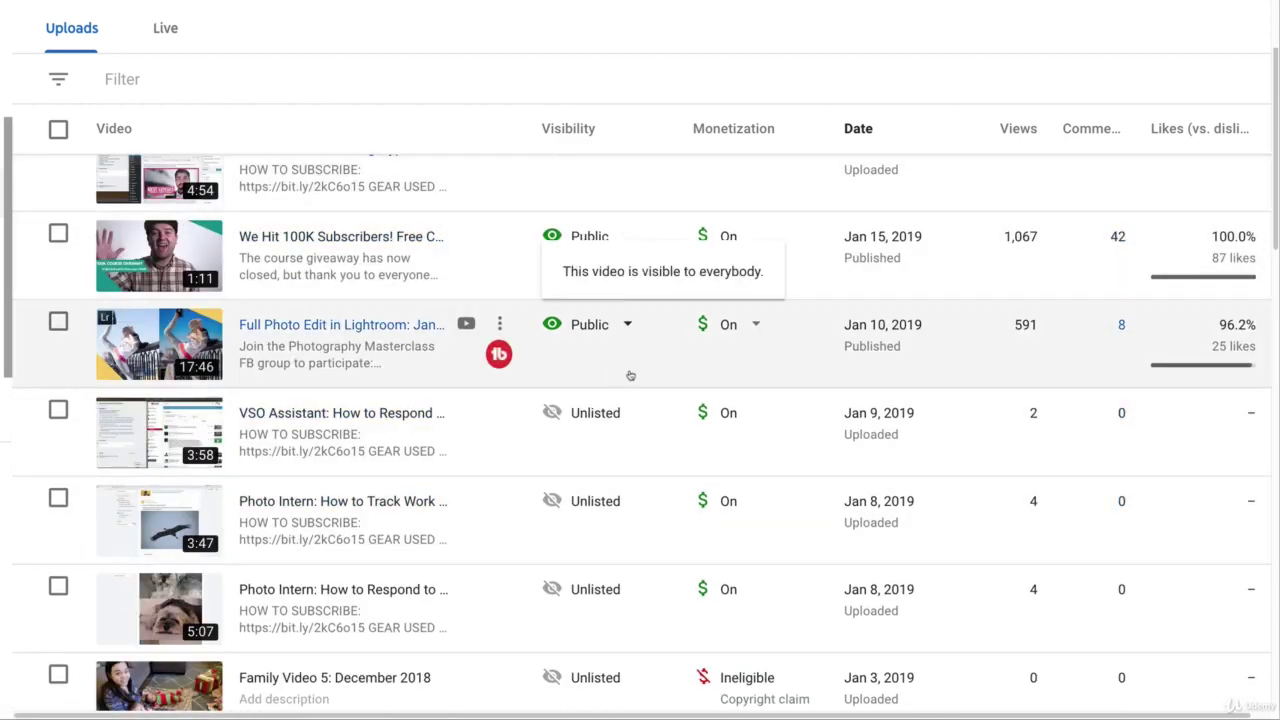
pyautogui.scroll(-3, 628, 371)
pyautogui.scroll(5, 628, 373)
pyautogui.scroll(3, 628, 373)
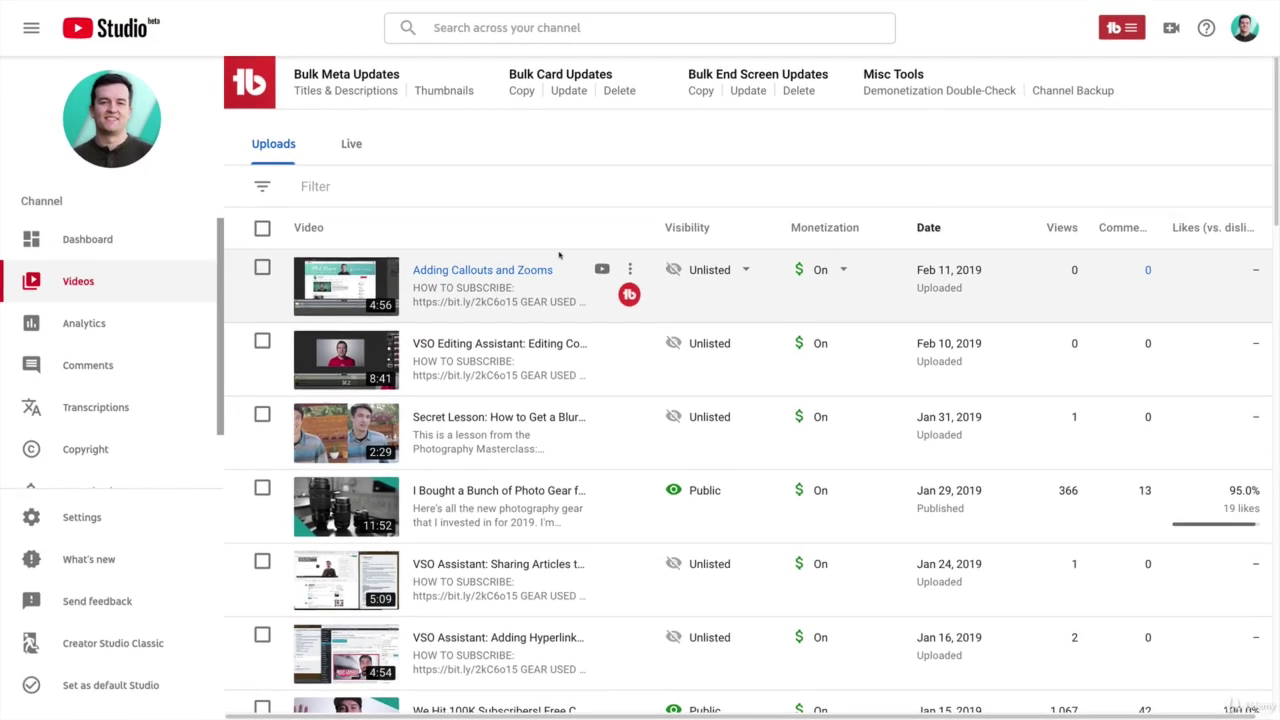
pyautogui.moveTo(1192, 224)
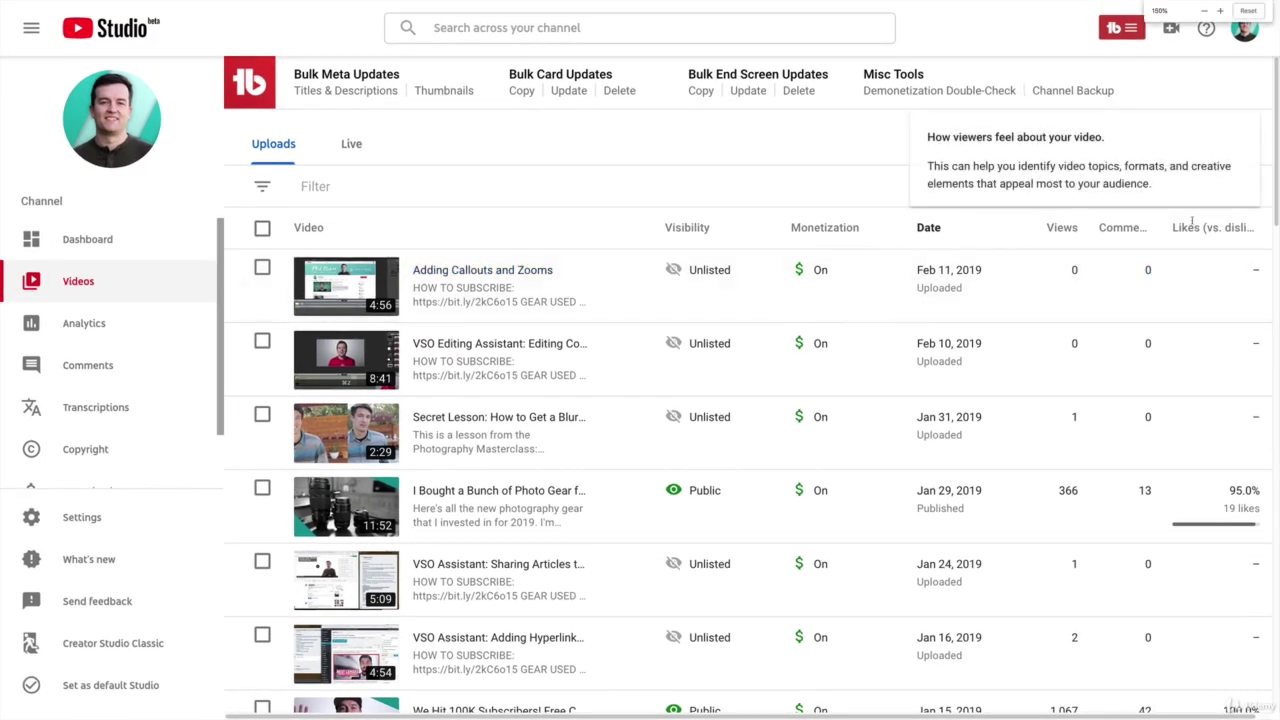
pyautogui.hotkey('ctrl', '-')
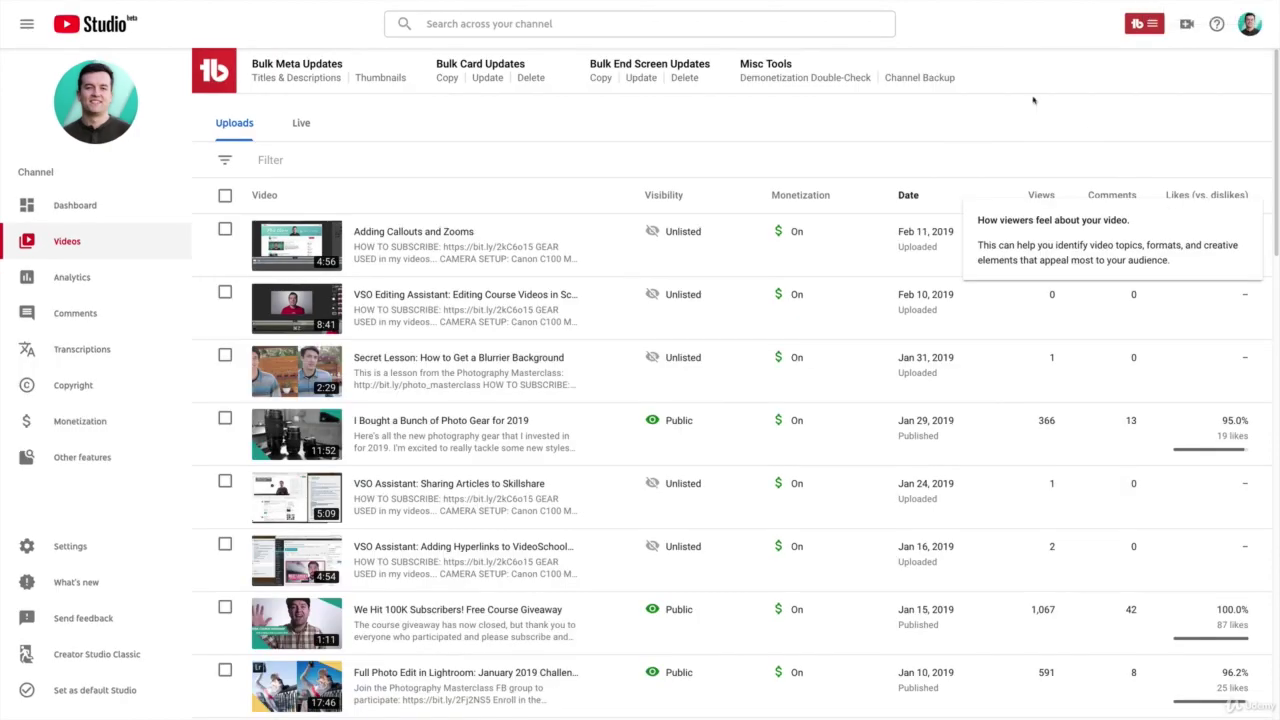
pyautogui.moveTo(805, 198)
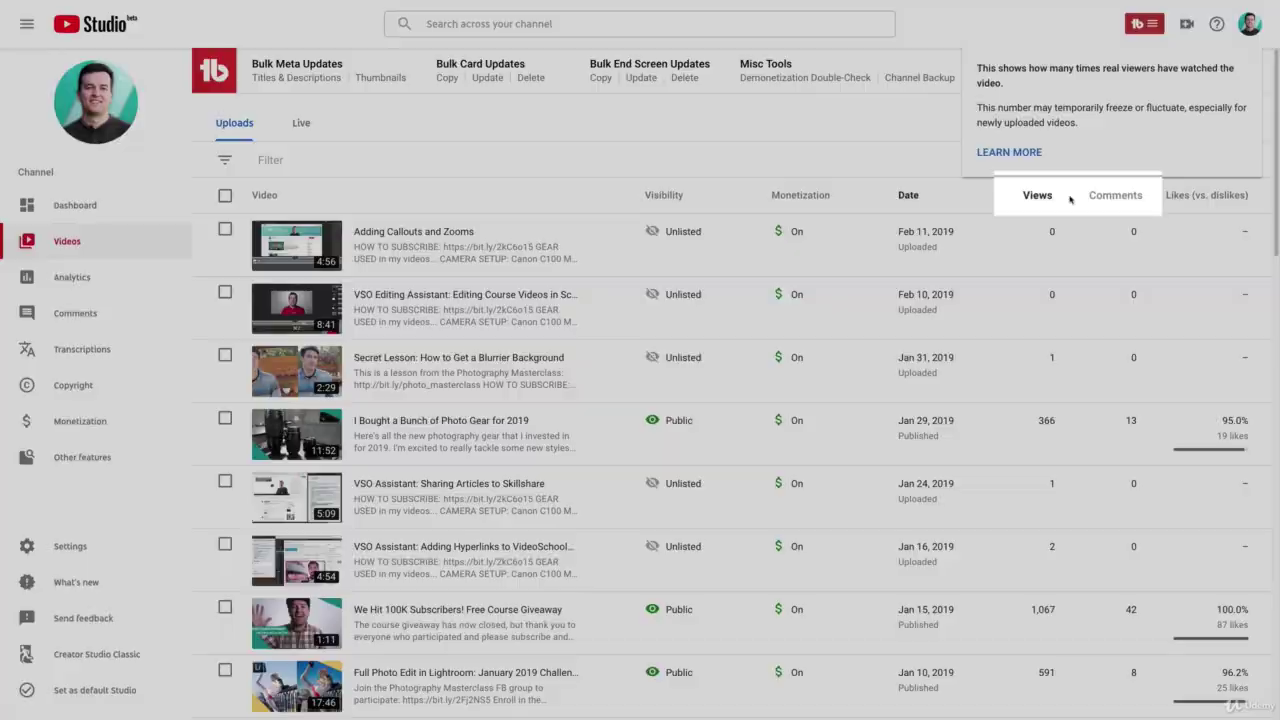
pyautogui.moveTo(1153, 190)
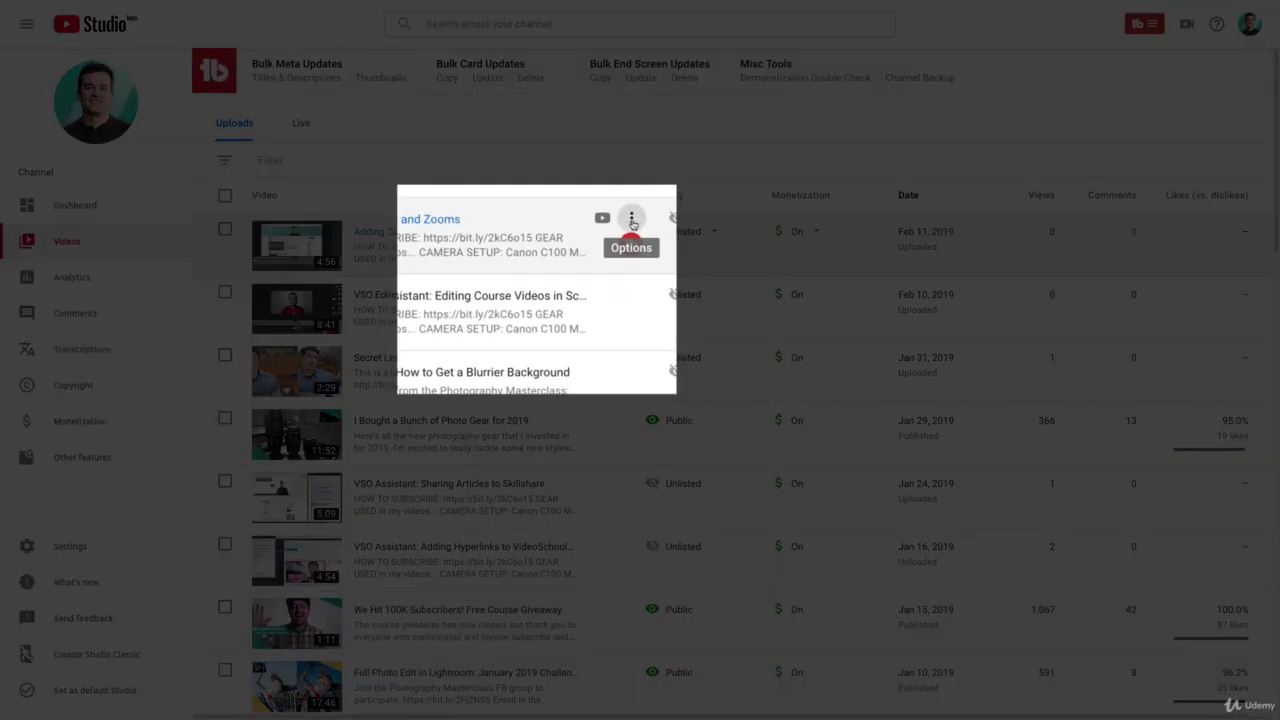
pyautogui.click(632, 222)
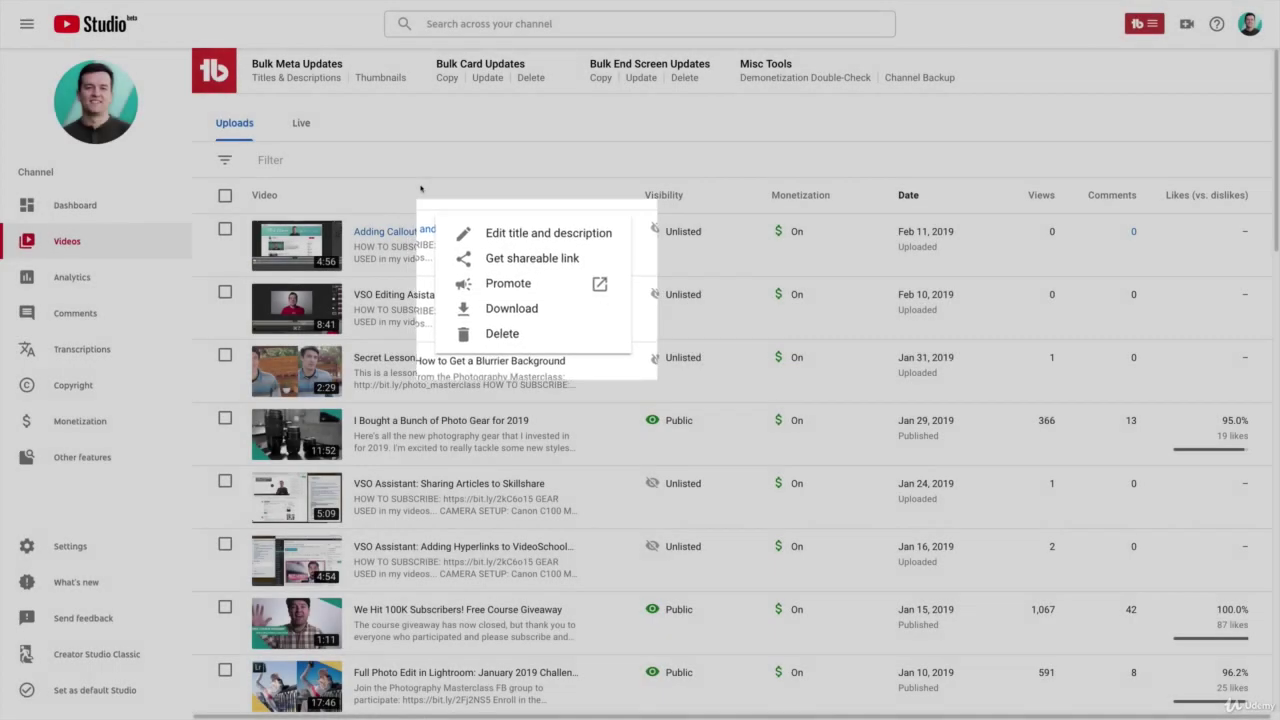
# - Select the three most recent uploads and view which properties can be edited in bulk
pyautogui.click(225, 228)
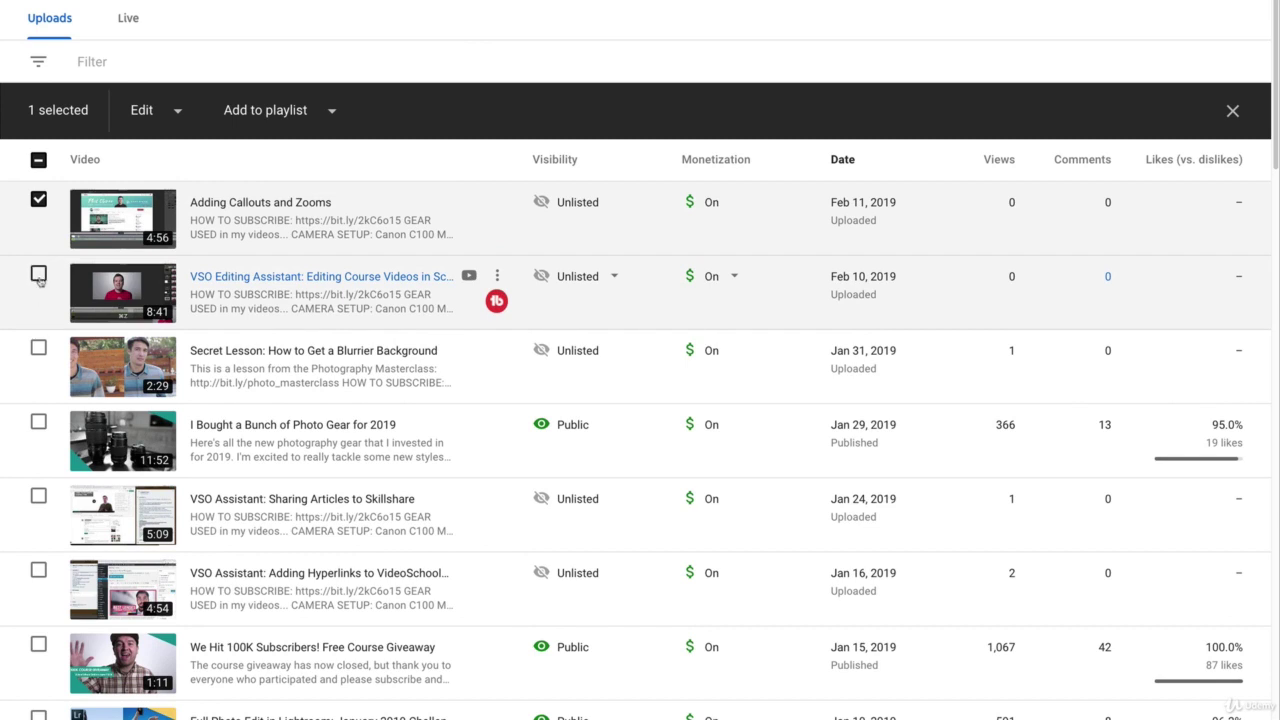
pyautogui.click(38, 272)
pyautogui.click(38, 348)
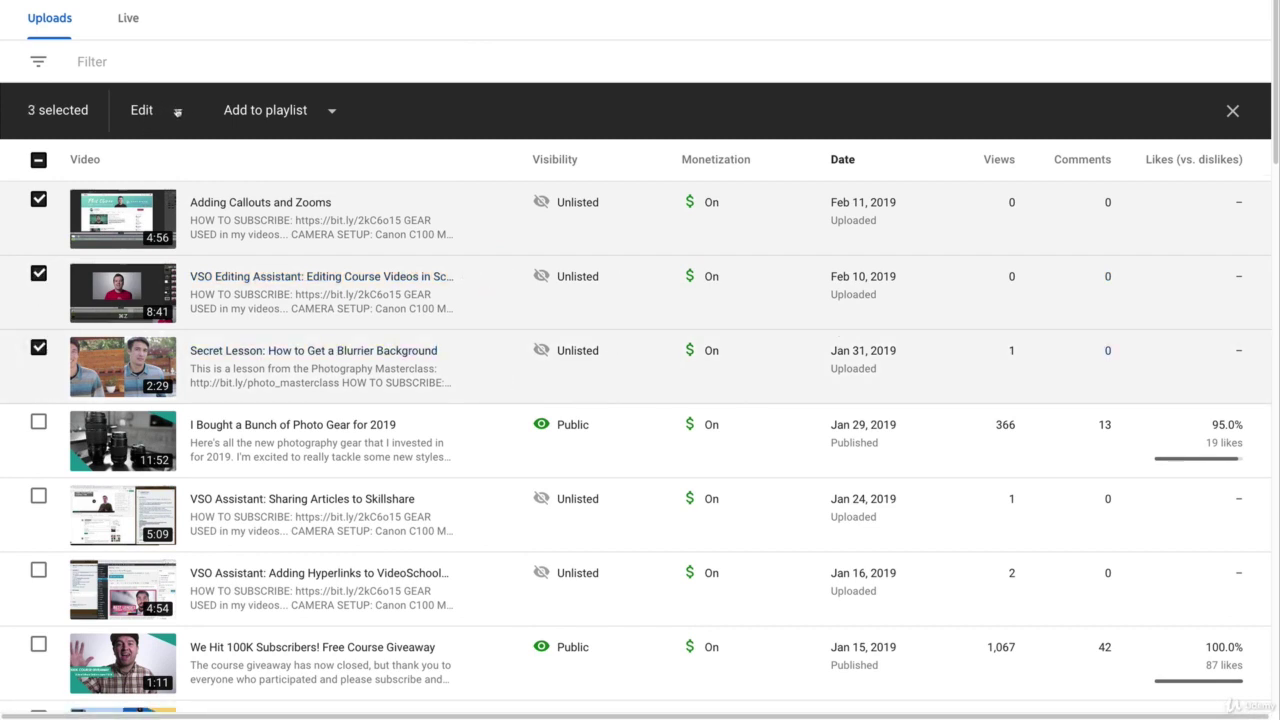
pyautogui.click(178, 113)
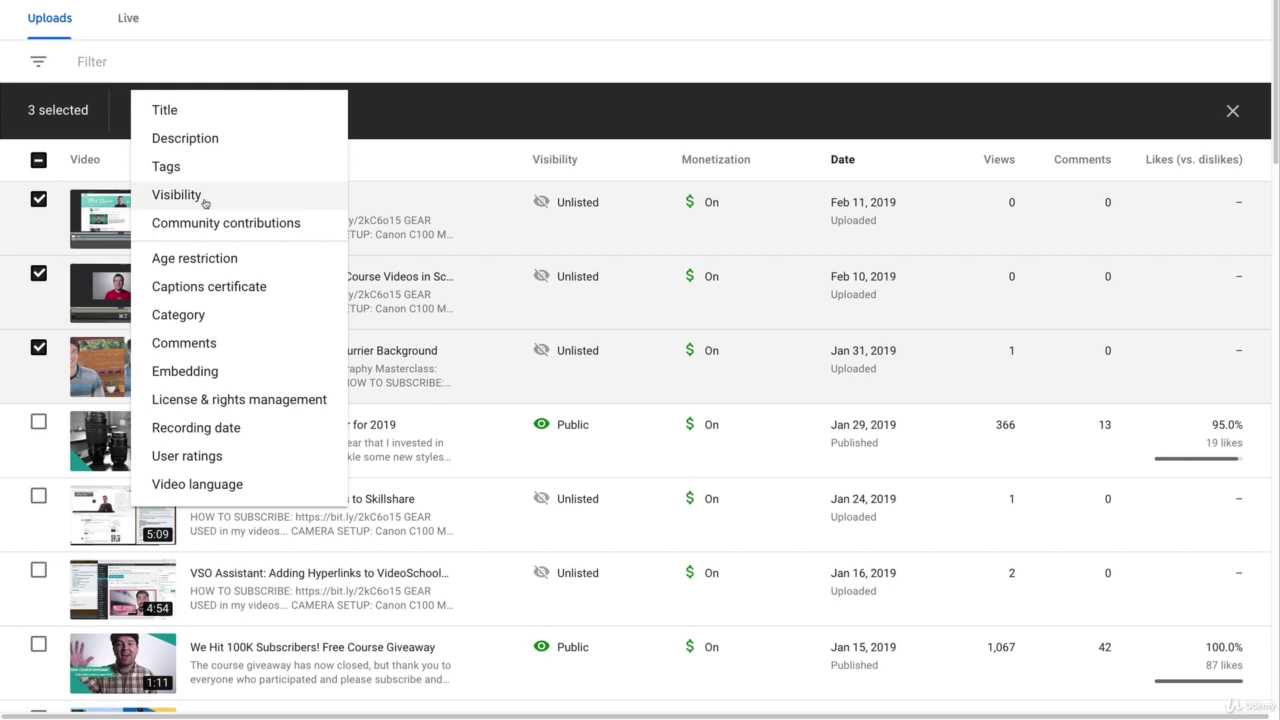
pyautogui.click(451, 57)
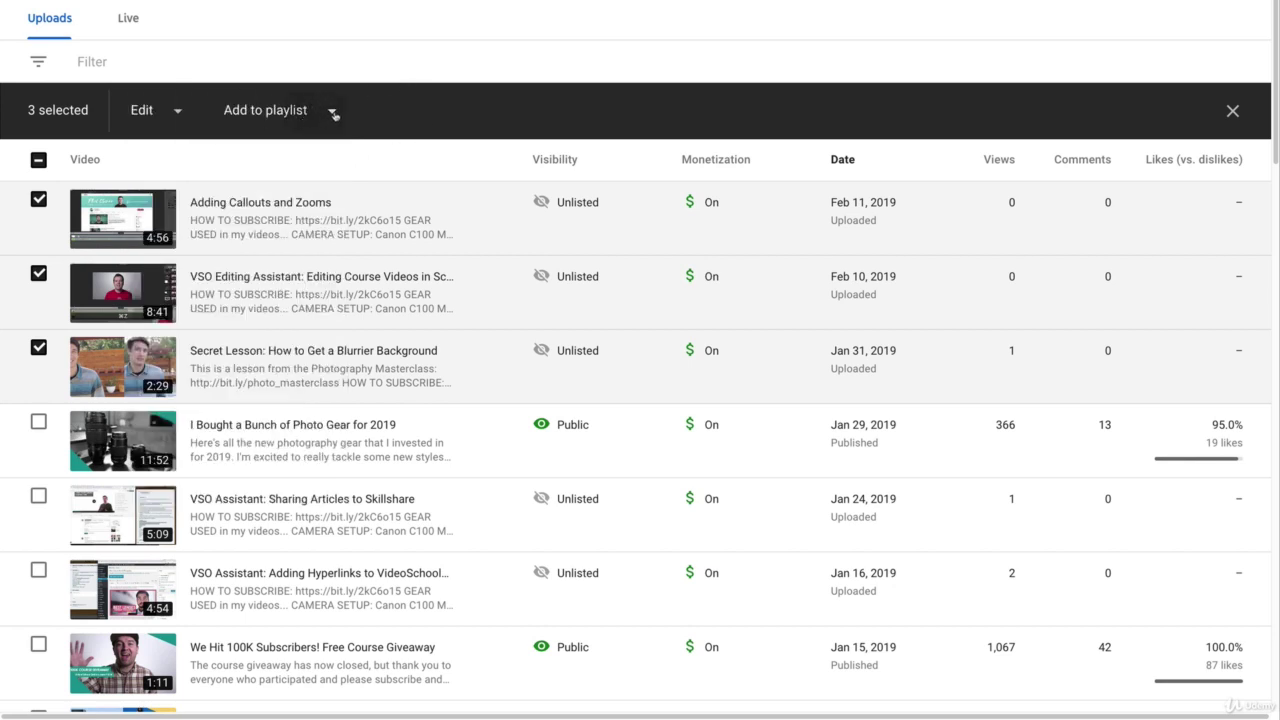
# - View the playlists the selected videos can be added to and the form for creating a new playlist, without saving anything
pyautogui.click(333, 111)
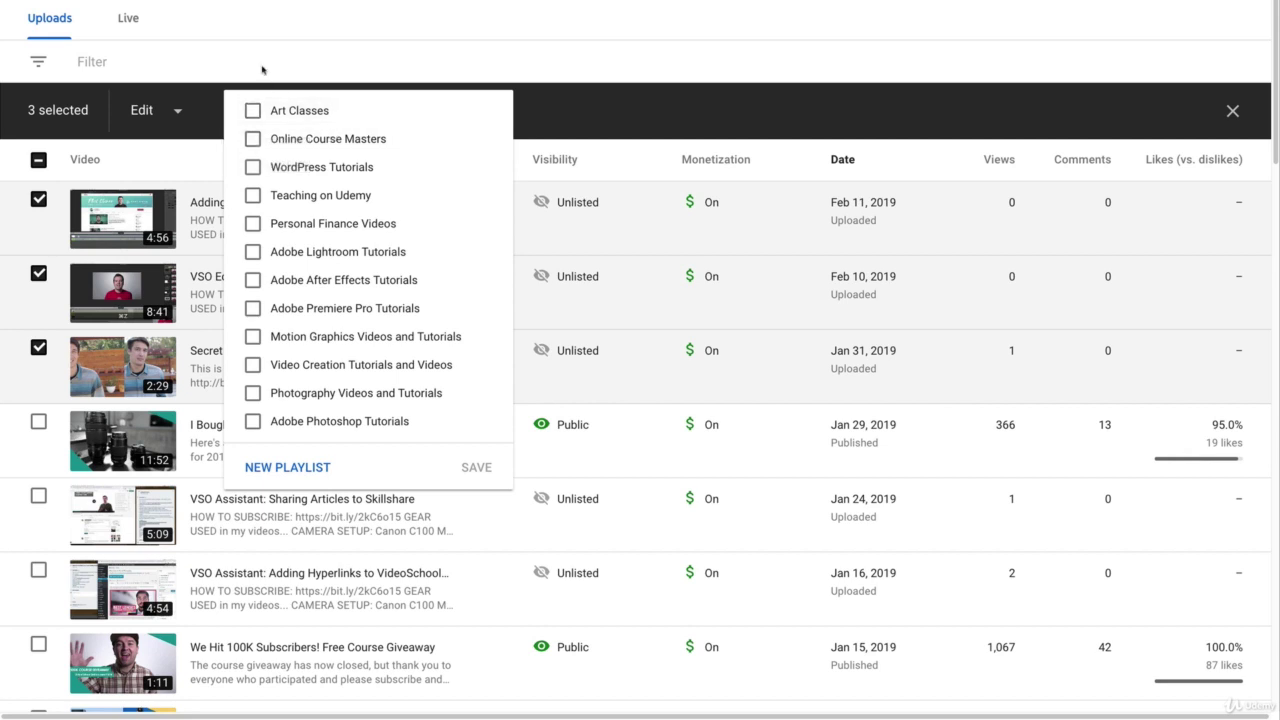
pyautogui.click(329, 69)
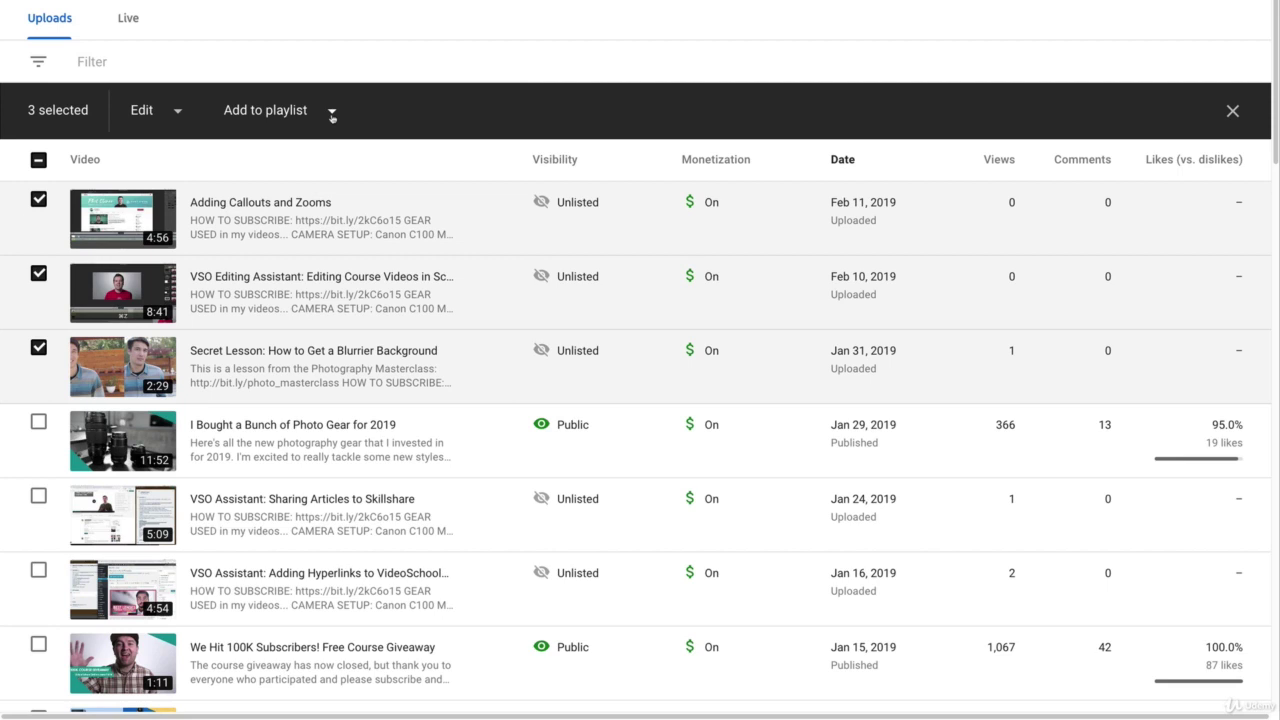
pyautogui.click(332, 113)
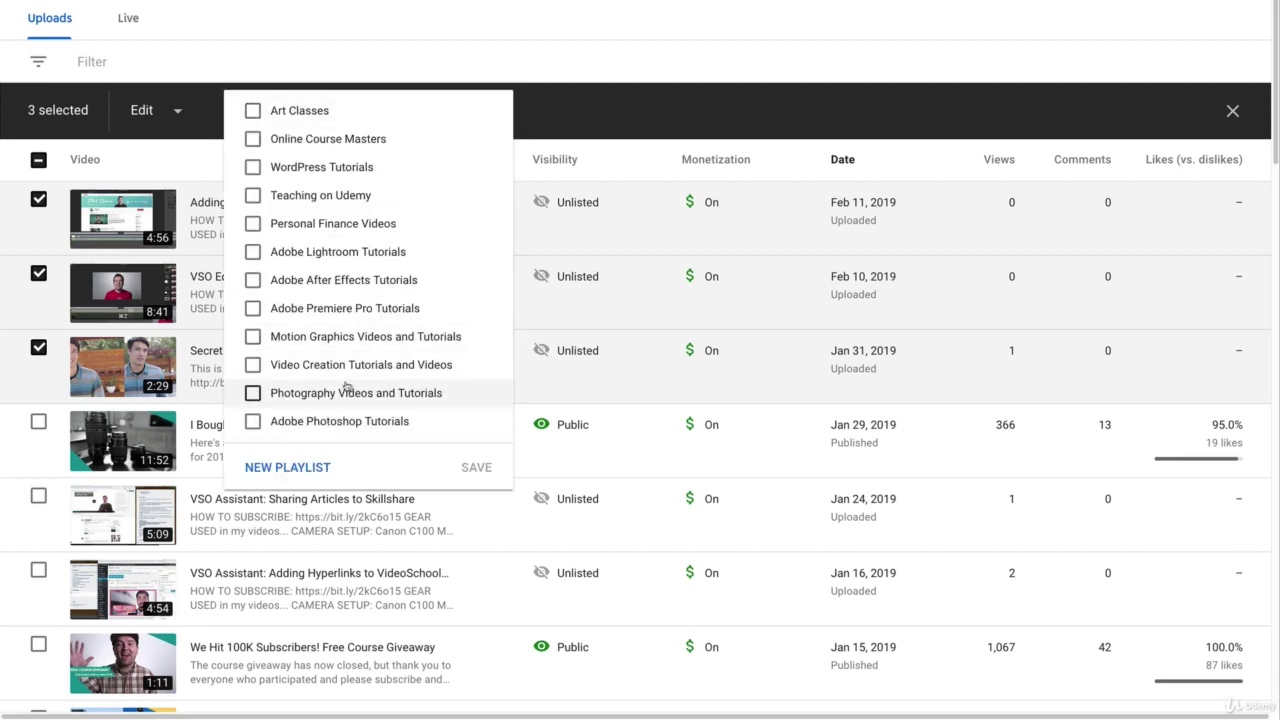
pyautogui.click(310, 468)
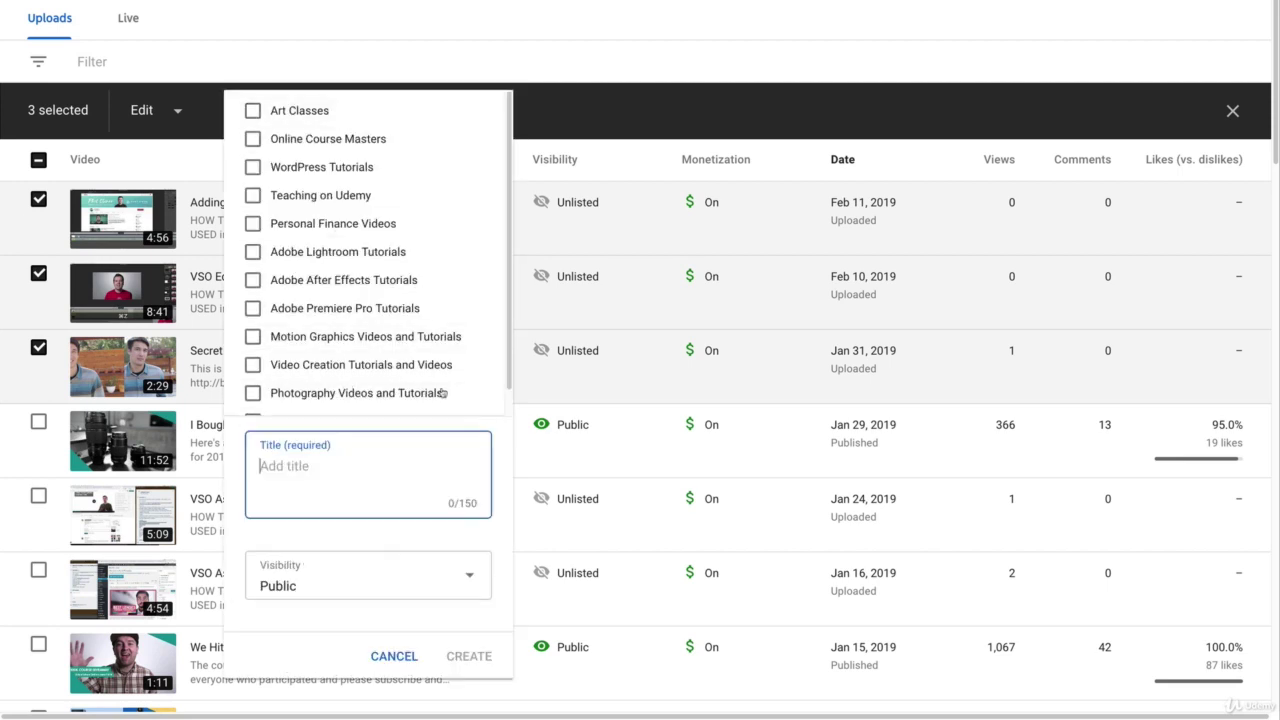
pyautogui.click(394, 656)
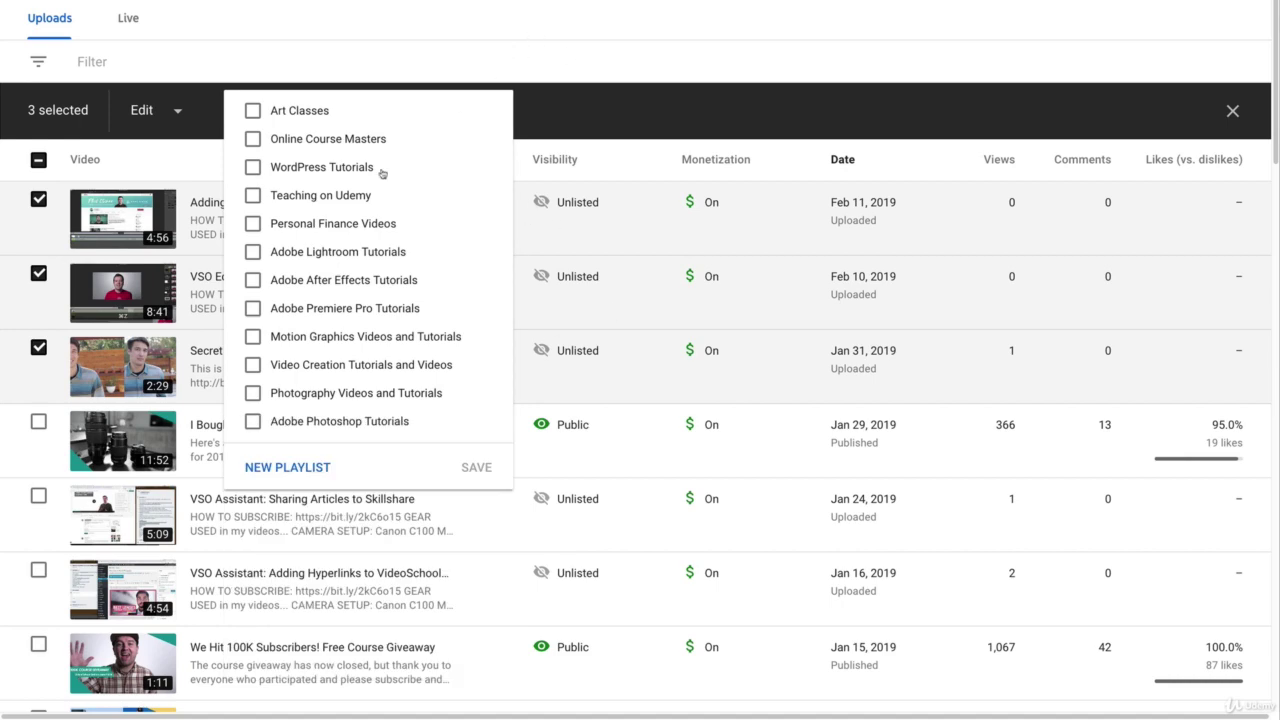
pyautogui.click(450, 95)
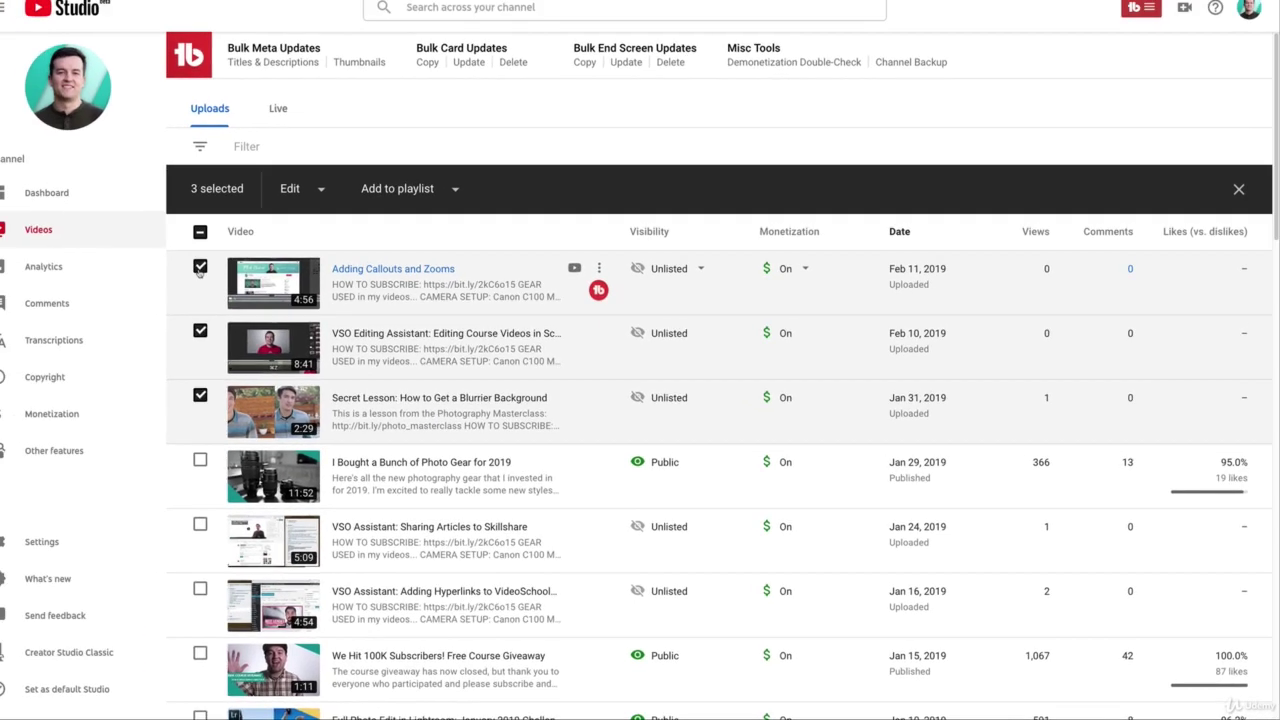
# - Deselect the three selected videos in the uploads list
pyautogui.click(38, 199)
pyautogui.click(38, 273)
pyautogui.click(38, 347)
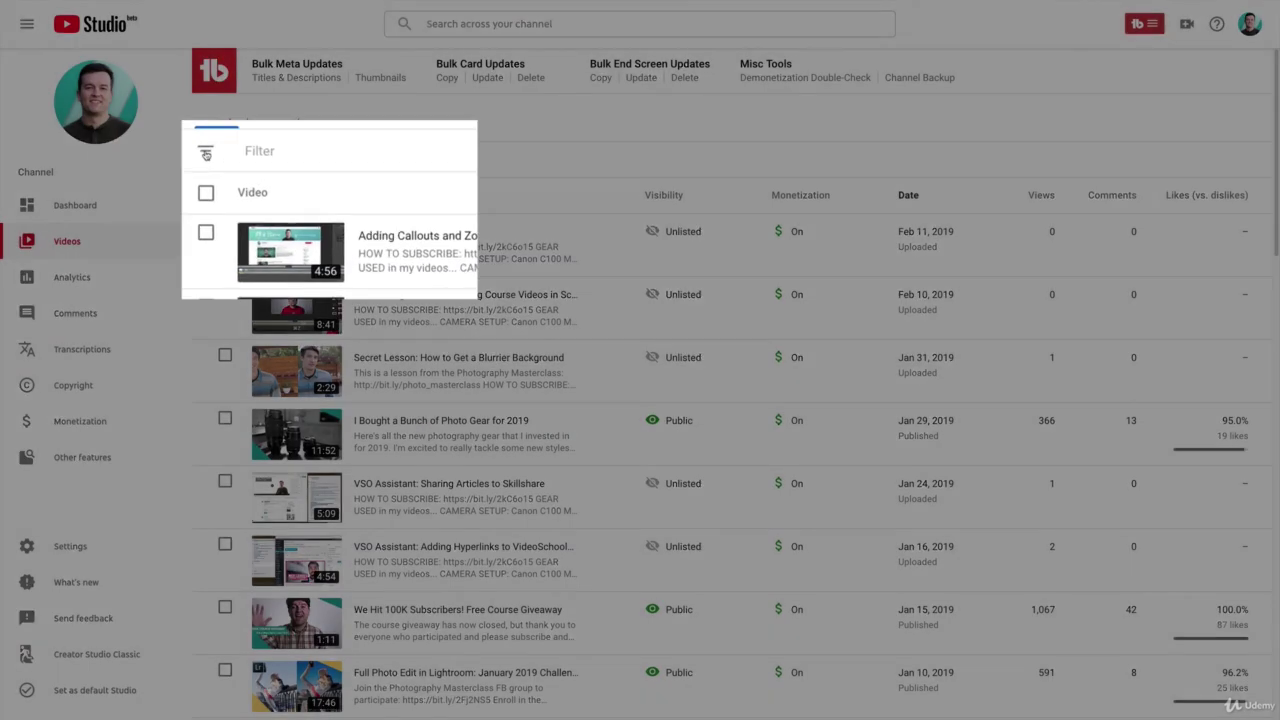
# - Filter the uploads to videos with views >= 10000
pyautogui.click(226, 158)
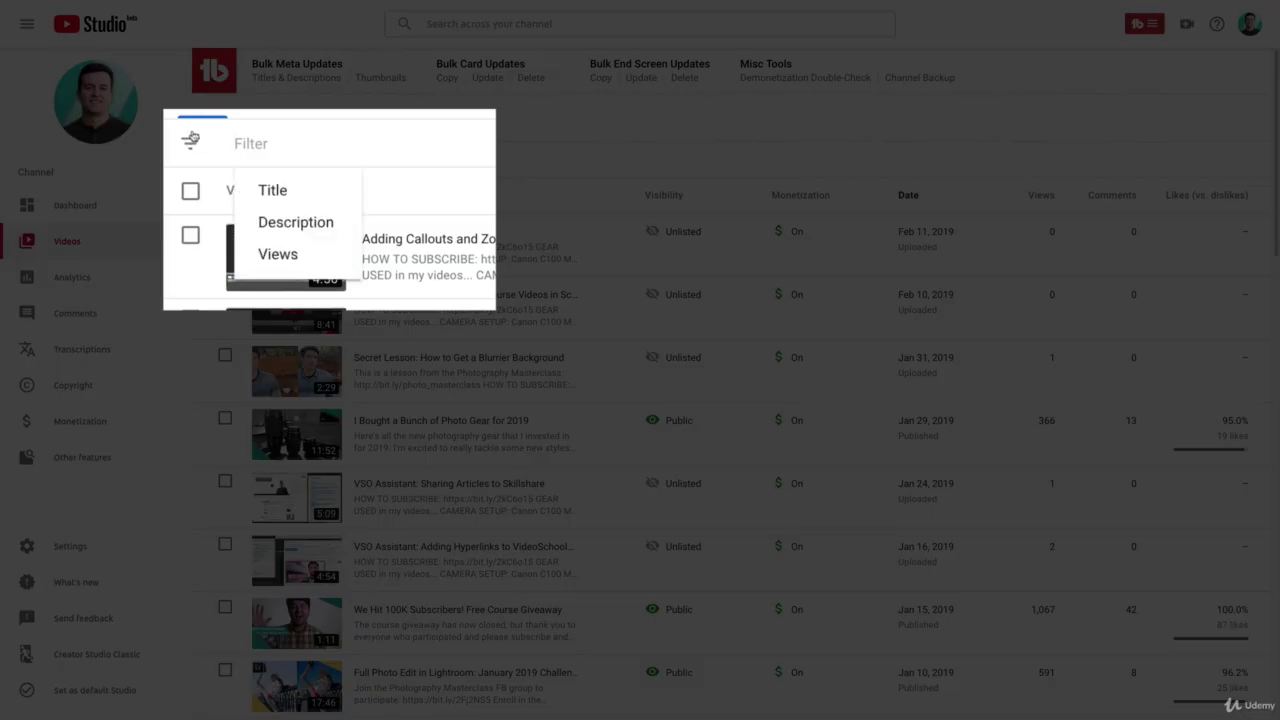
pyautogui.click(284, 255)
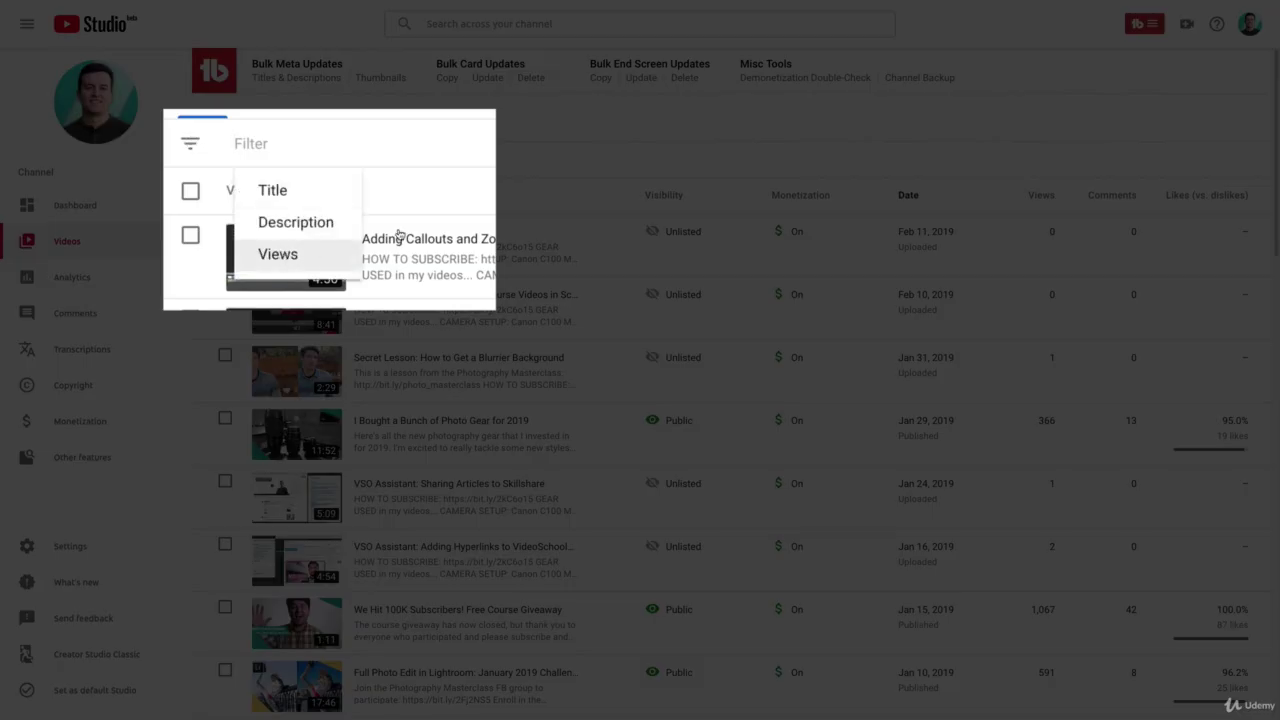
pyautogui.click(324, 207)
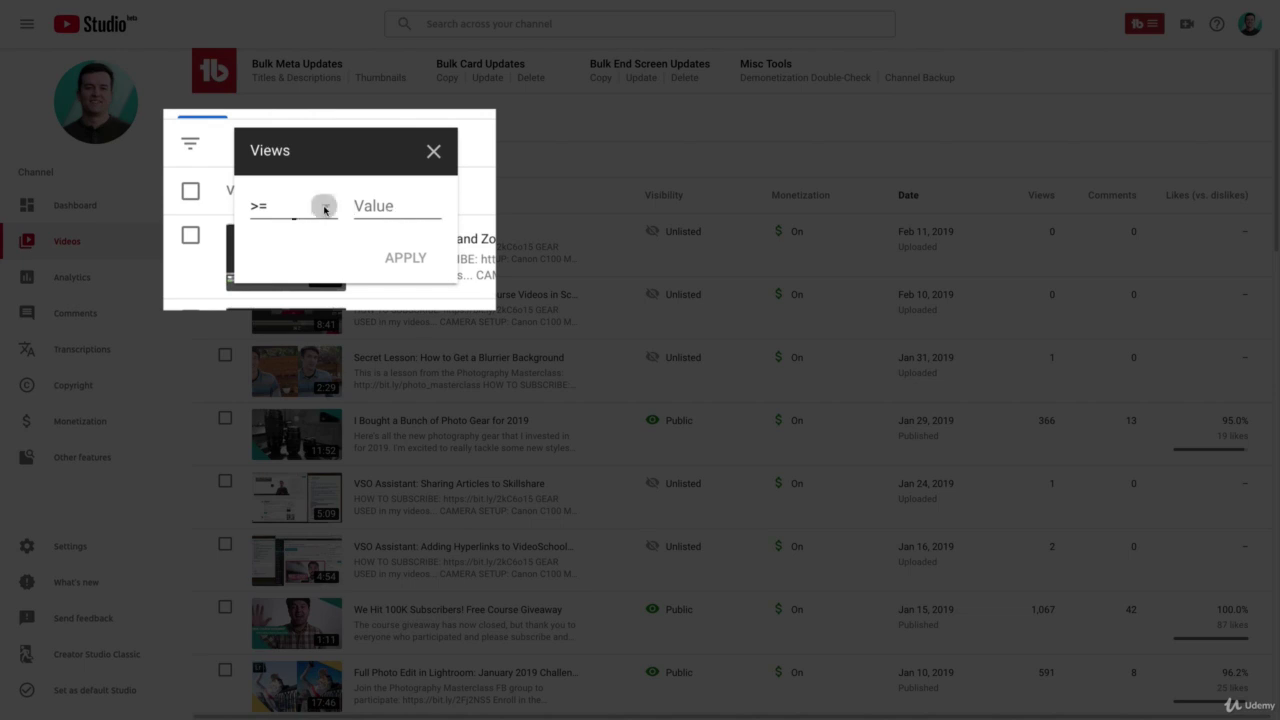
pyautogui.click(405, 206)
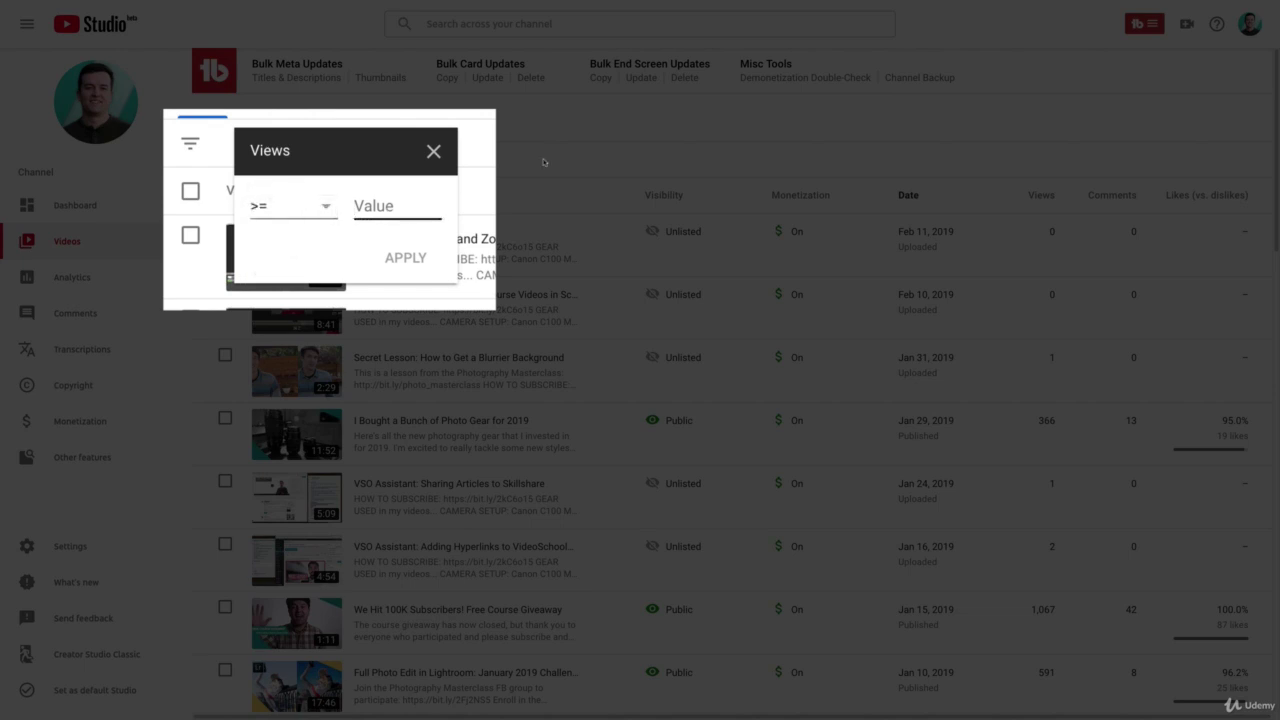
pyautogui.write('10000')
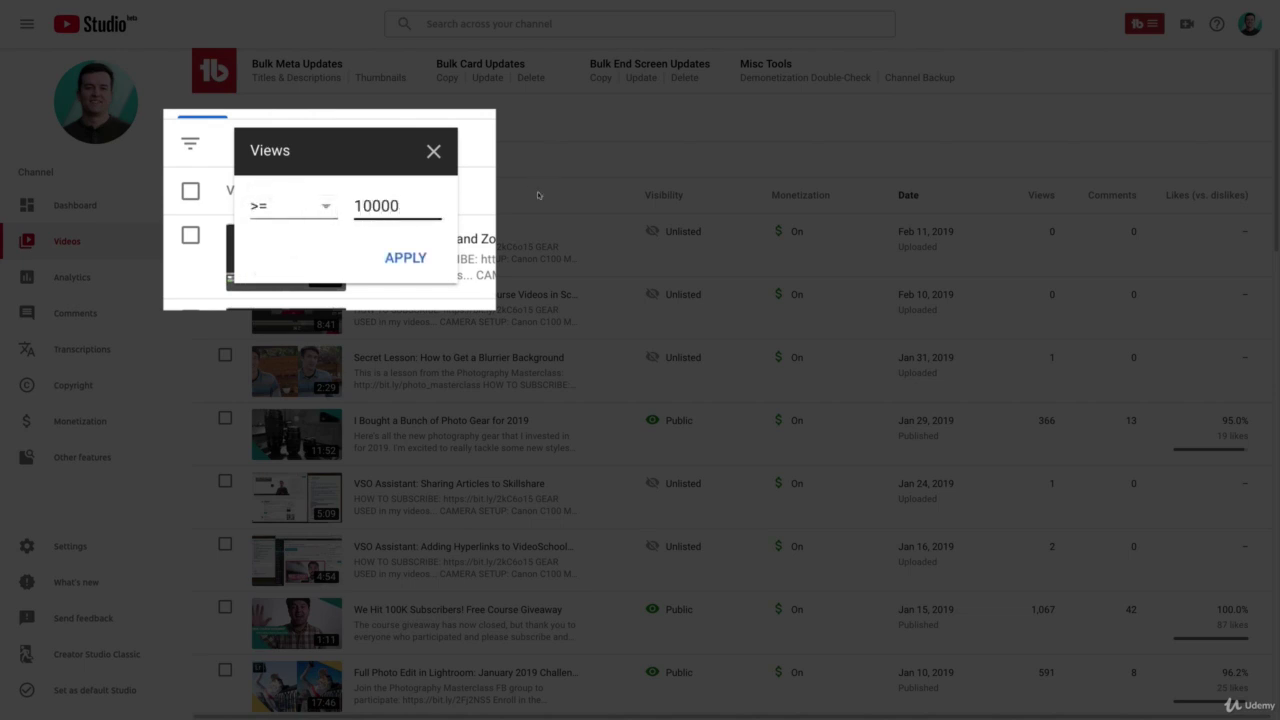
pyautogui.press('Tab')
pyautogui.press('Return')
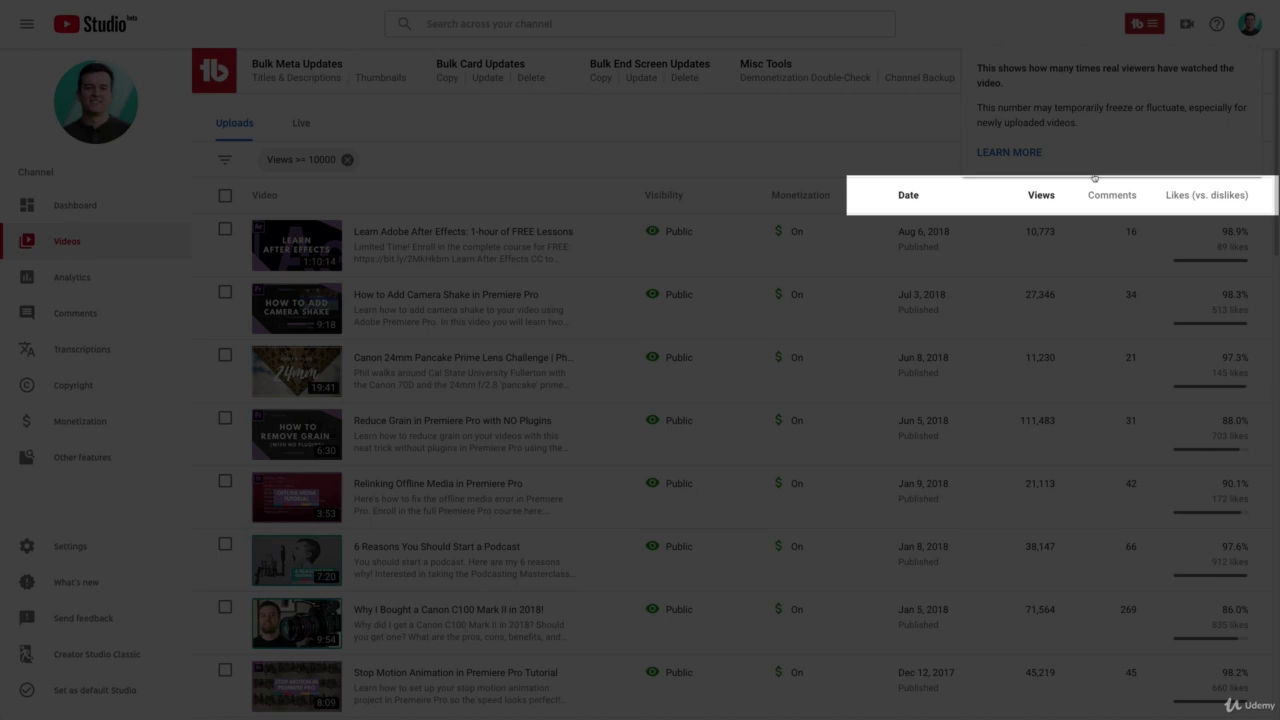
# - Sort the filtered uploads by views from highest to lowest and remove the Views >= 10000 filter
pyautogui.click(1040, 197)
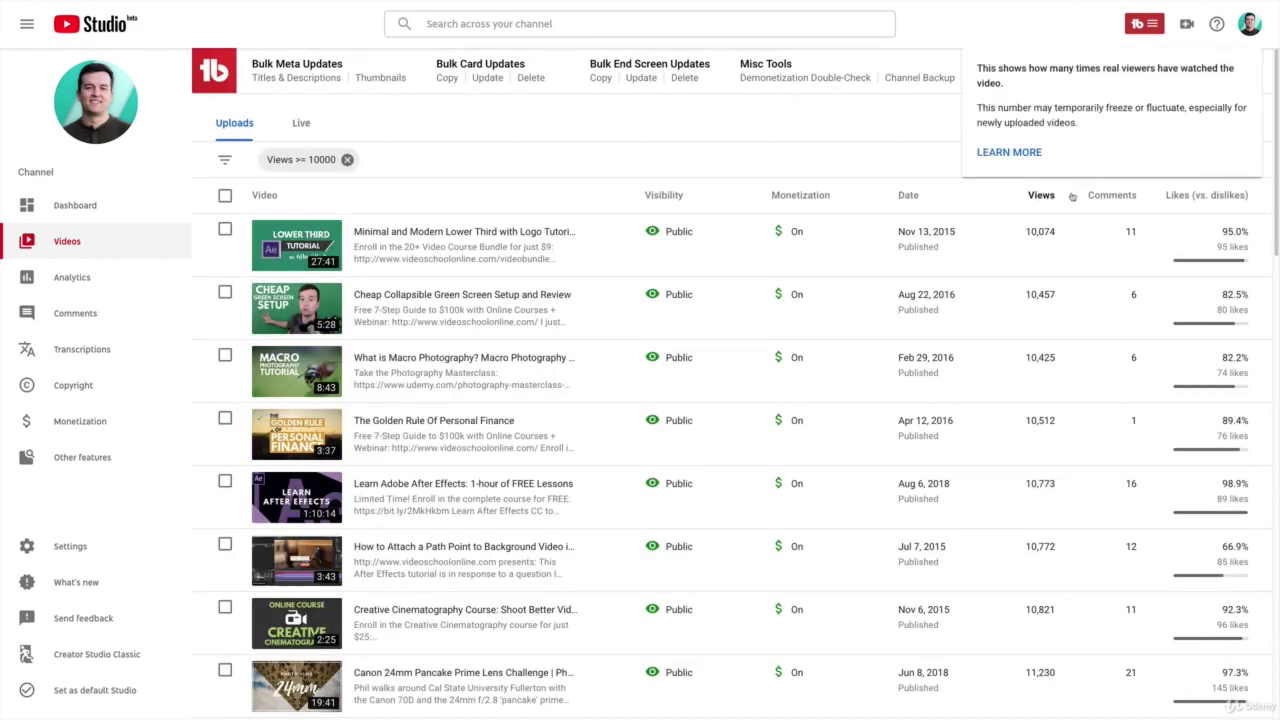
pyautogui.click(1072, 196)
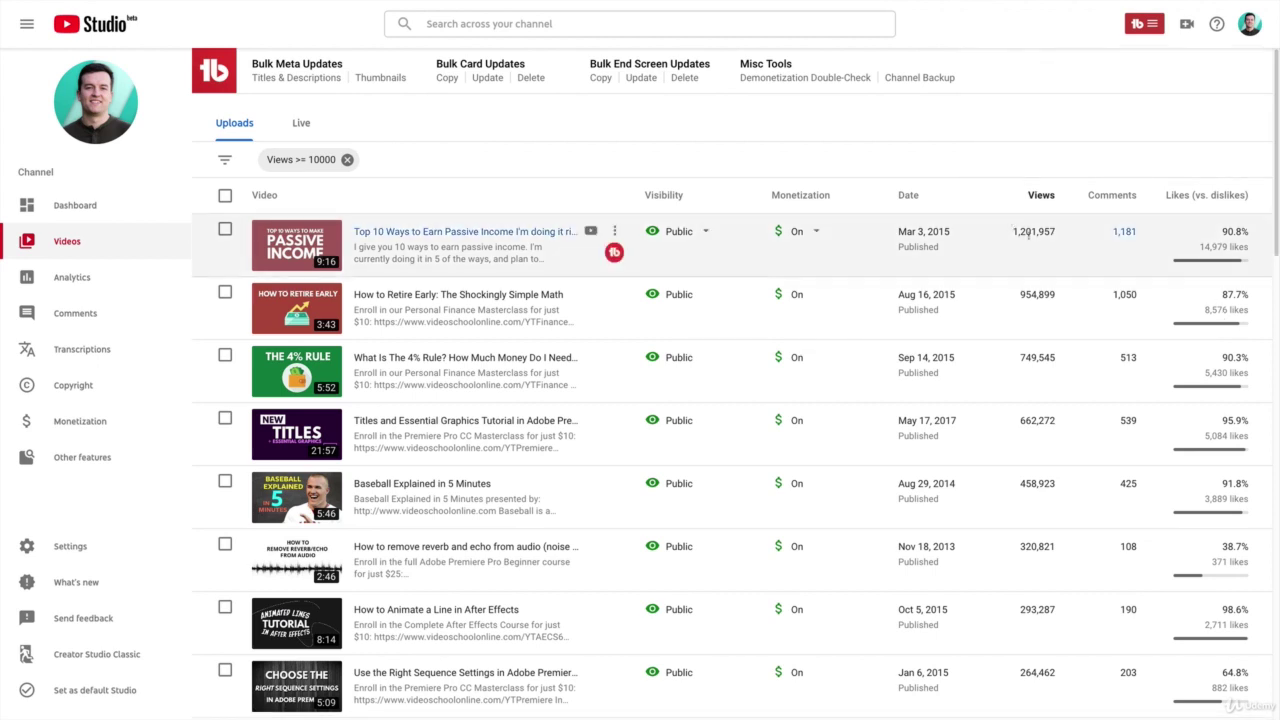
pyautogui.moveTo(1109, 196)
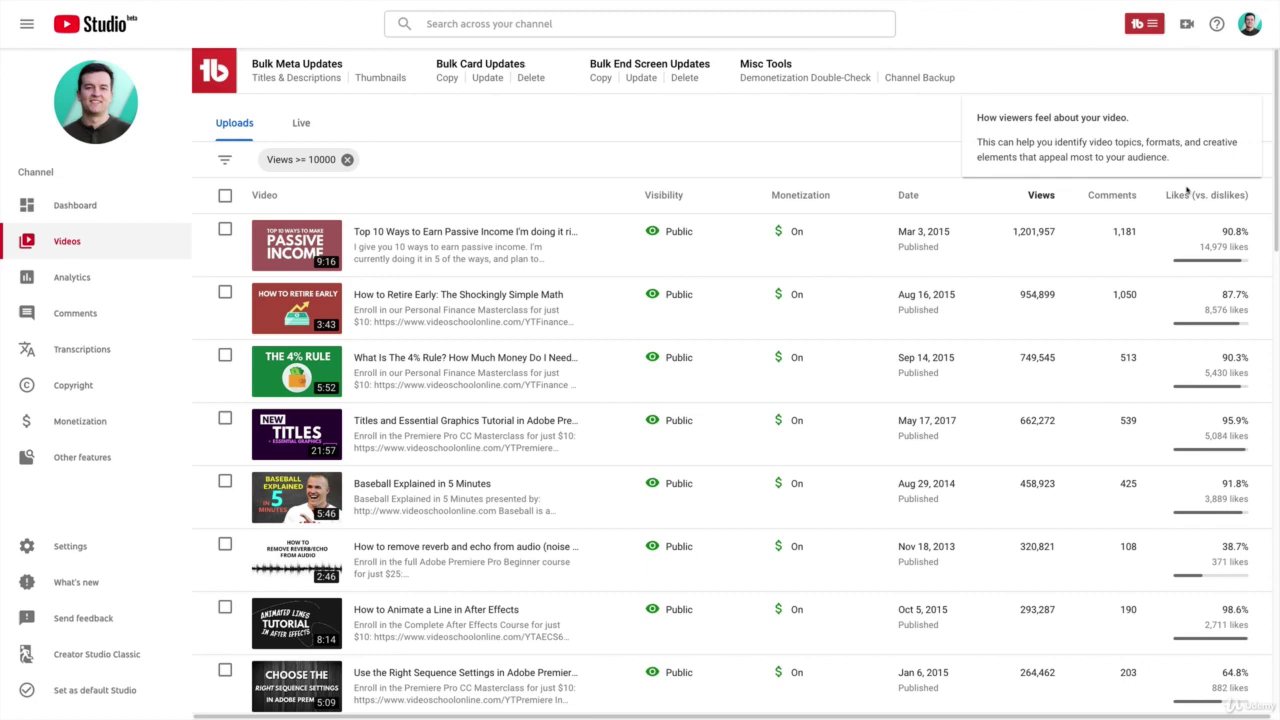
pyautogui.moveTo(1174, 203)
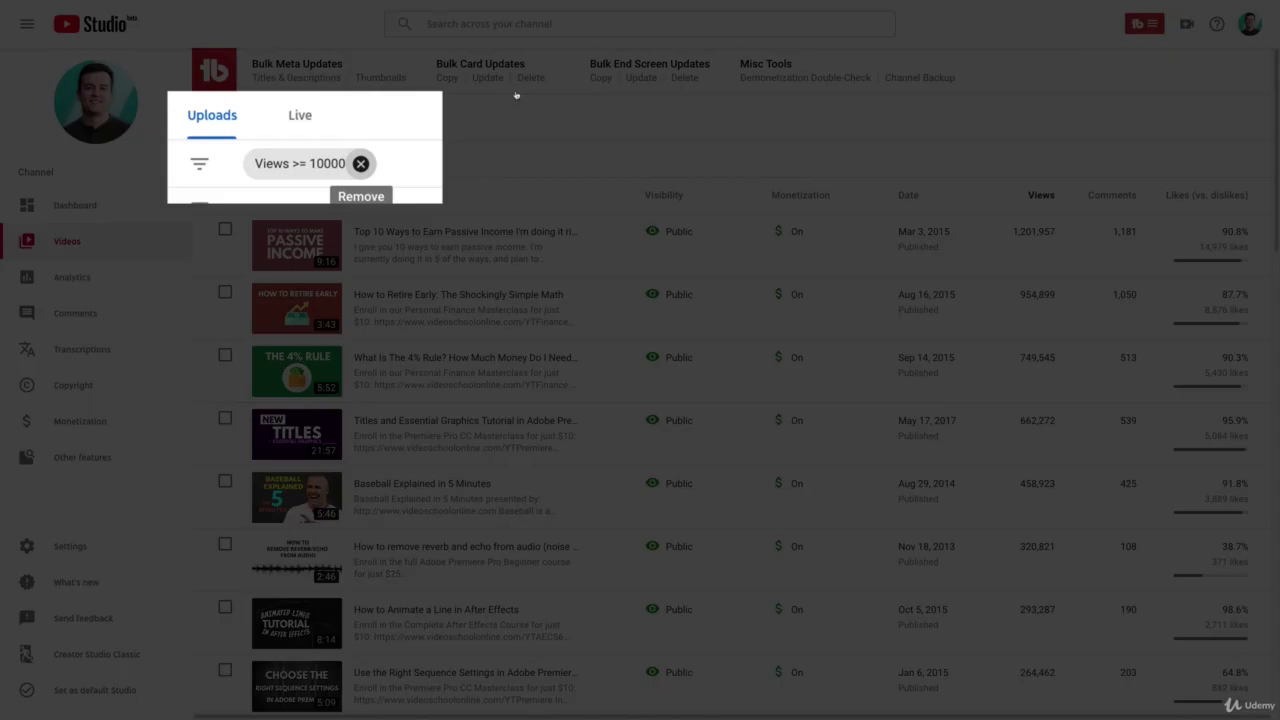
pyautogui.click(347, 160)
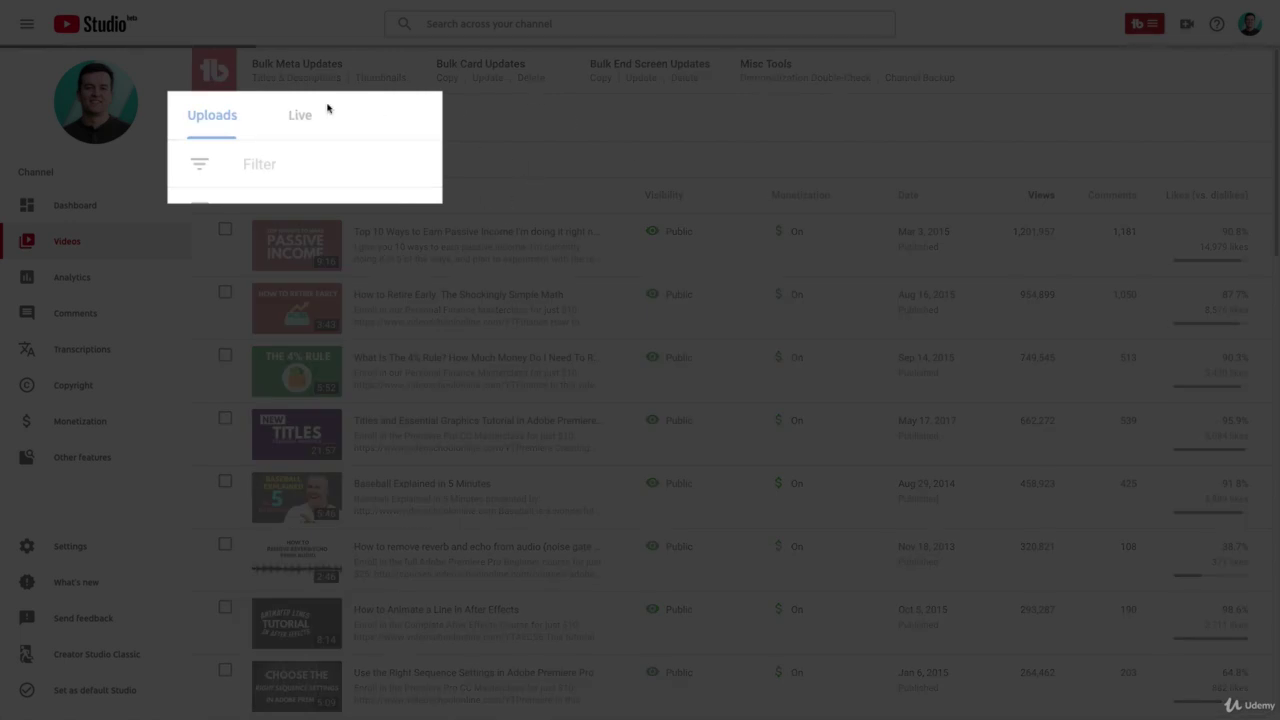
# - Switch to the channel's live streams and look through the upcoming streams and live replays
pyautogui.click(297, 117)
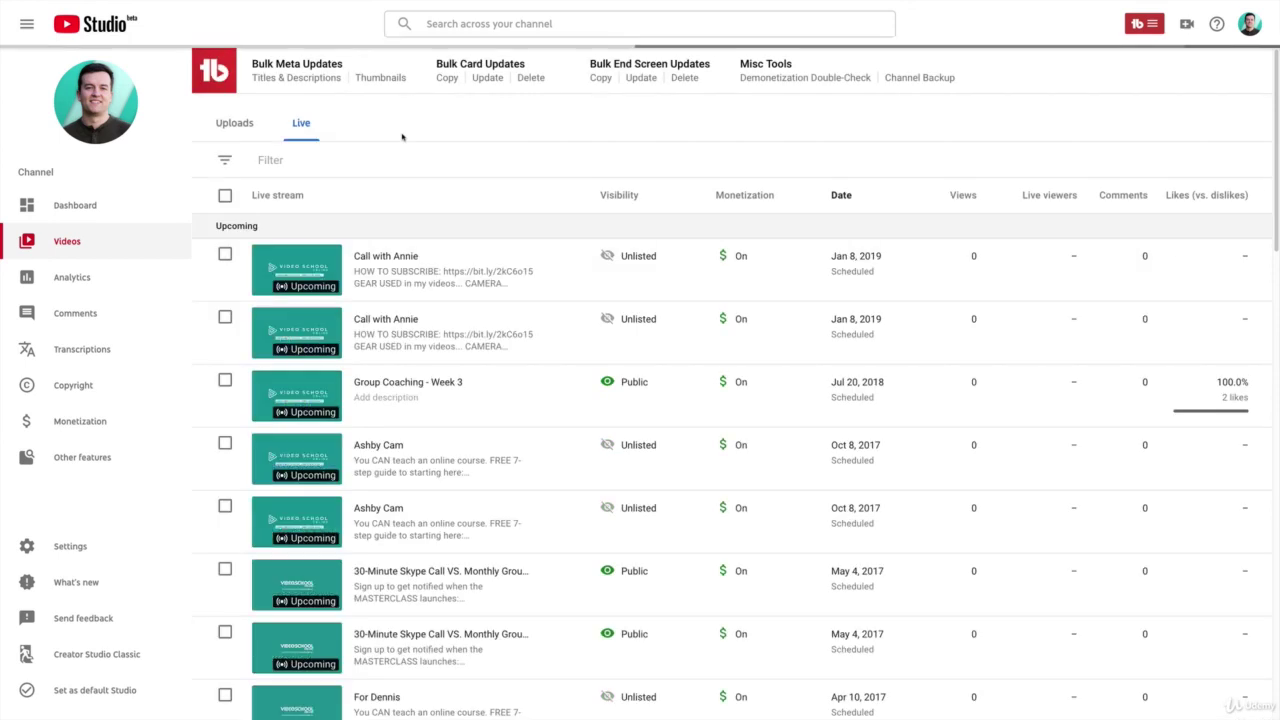
pyautogui.moveTo(619, 182)
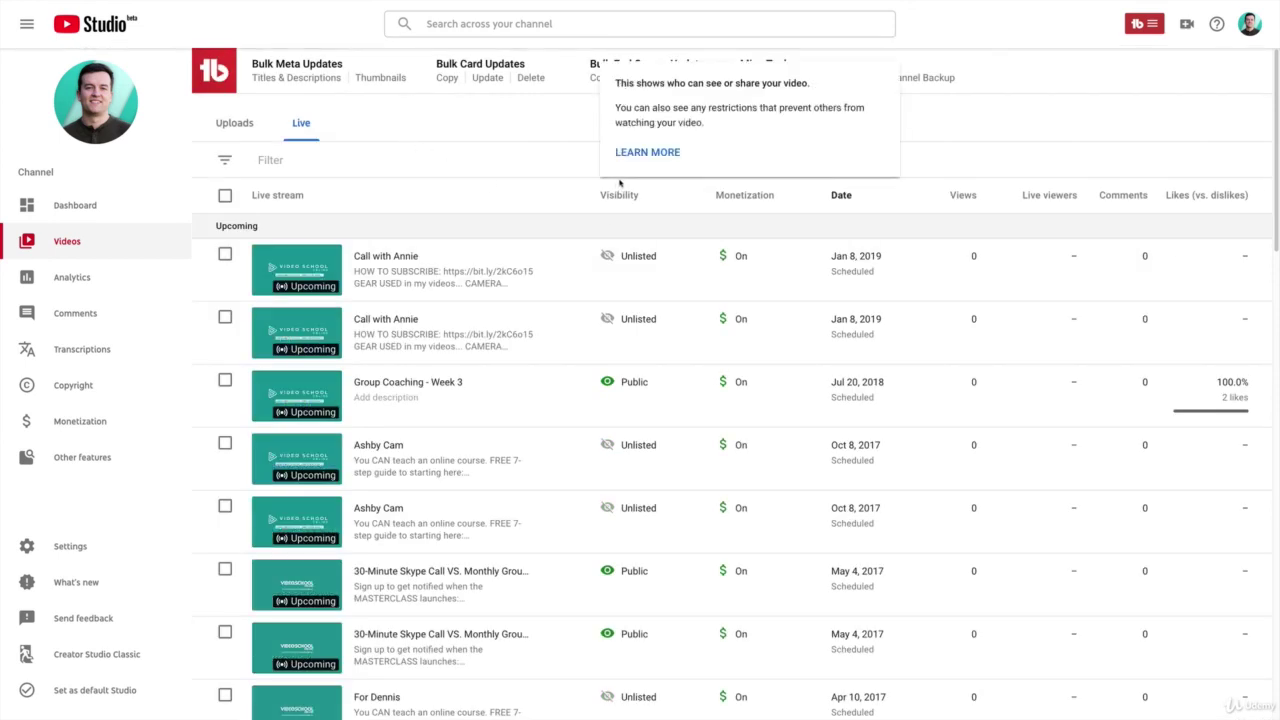
pyautogui.scroll(-1, 309, 184)
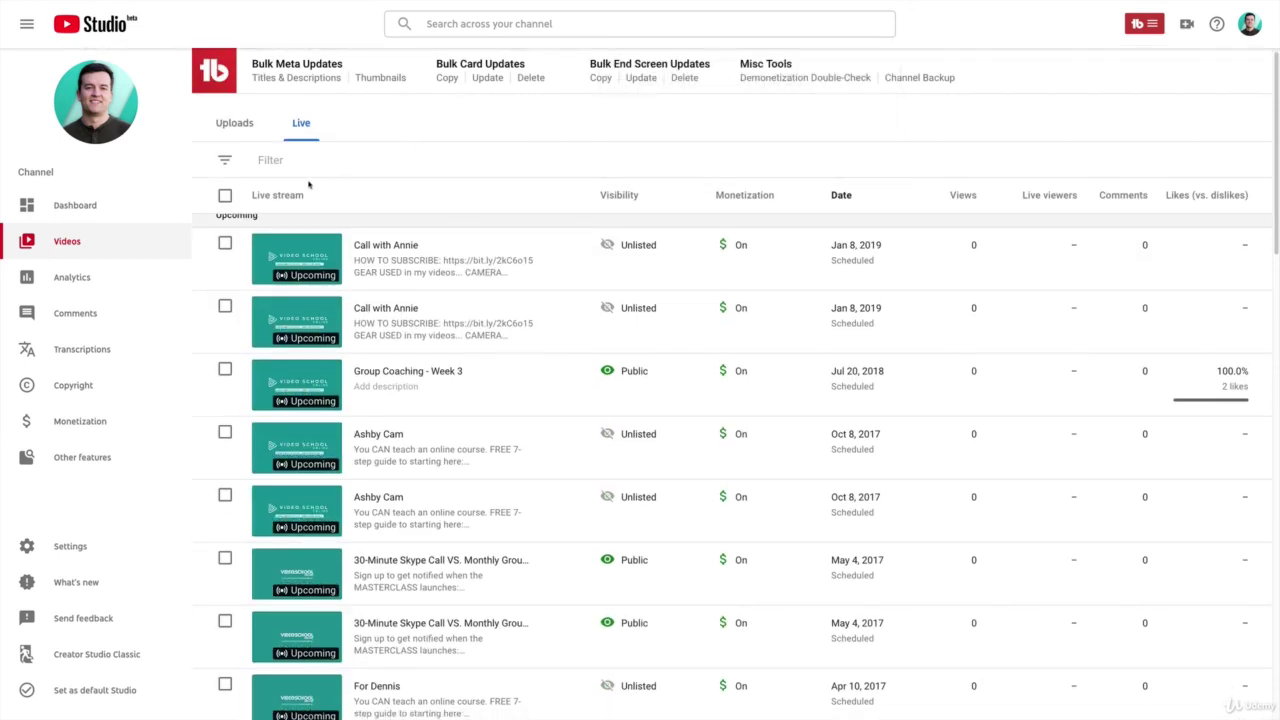
pyautogui.scroll(-2, 248, 182)
pyautogui.scroll(-2, 640, 345)
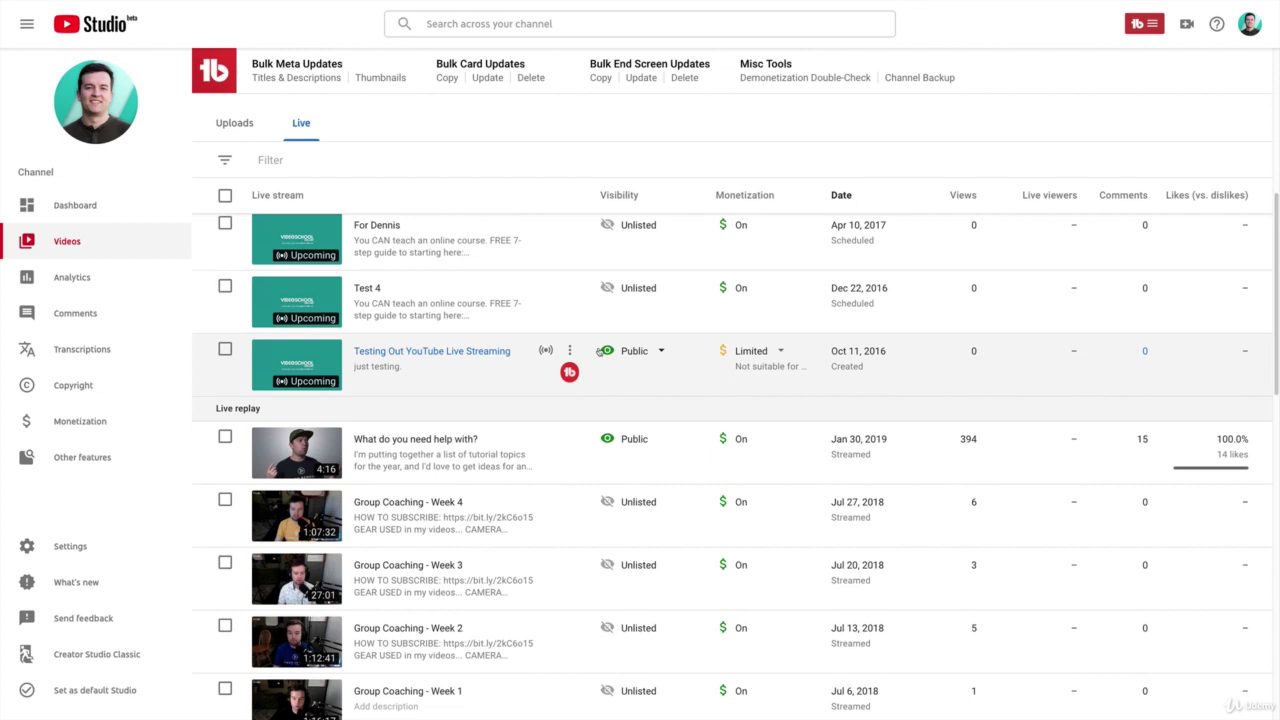
pyautogui.scroll(4, 645, 318)
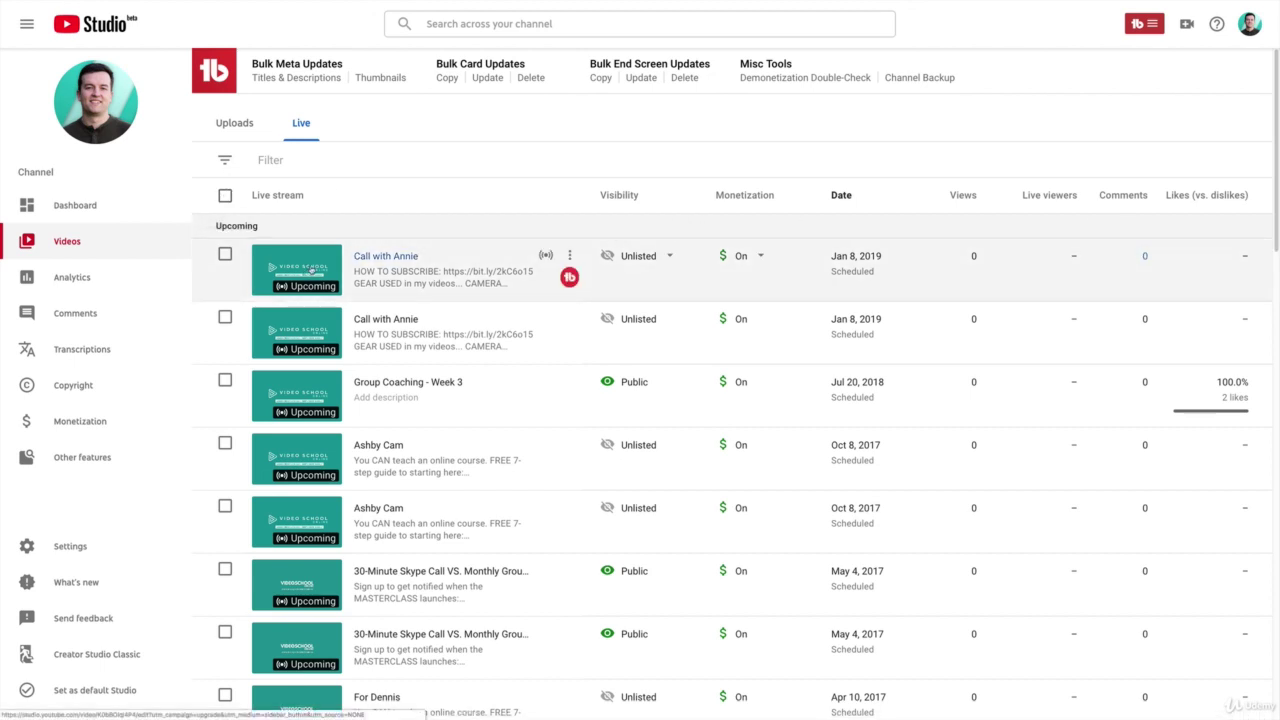
pyautogui.scroll(-2, 977, 257)
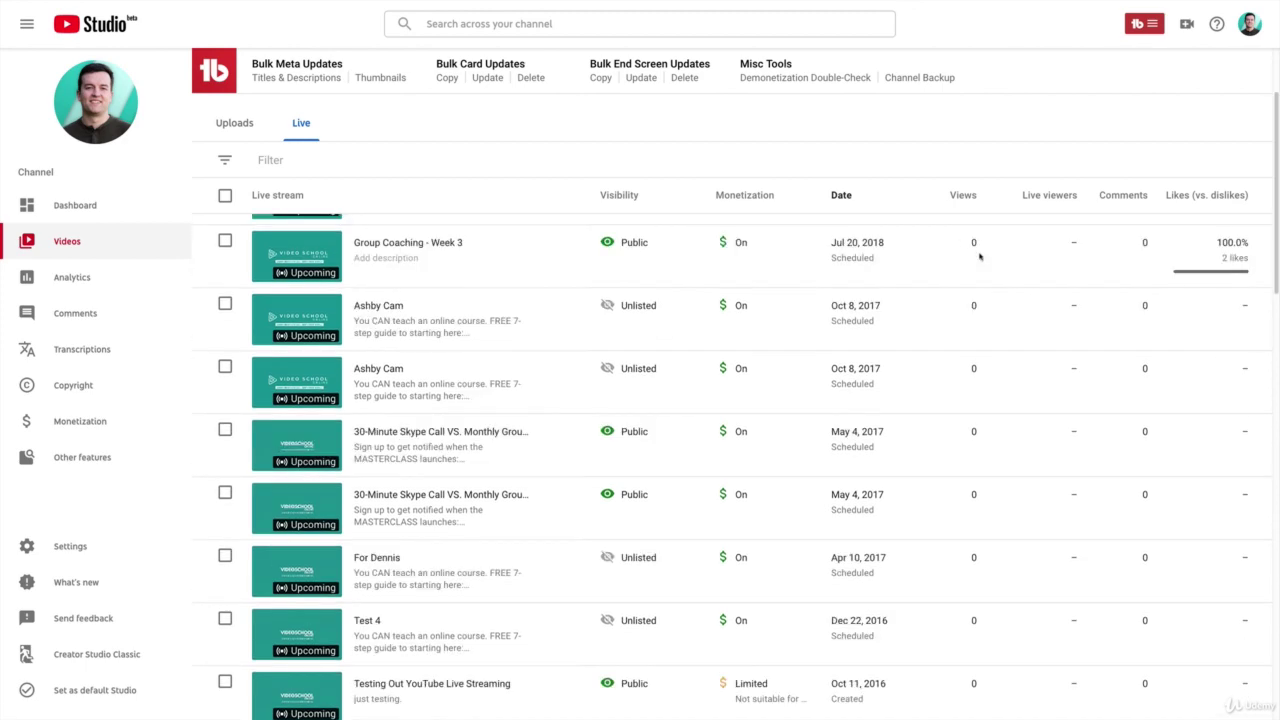
# - Look through the past streams in the channel's live list and return to the uploaded videos
pyautogui.scroll(-15, 979, 257)
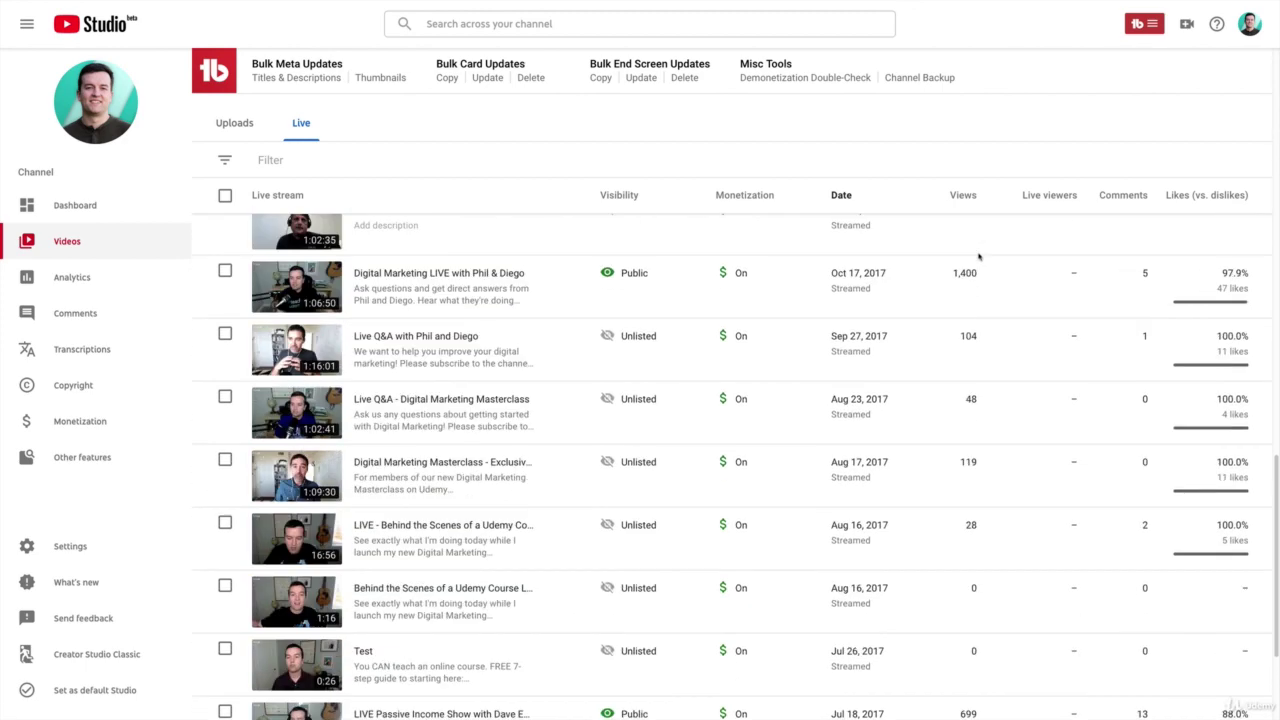
pyautogui.scroll(15, 979, 257)
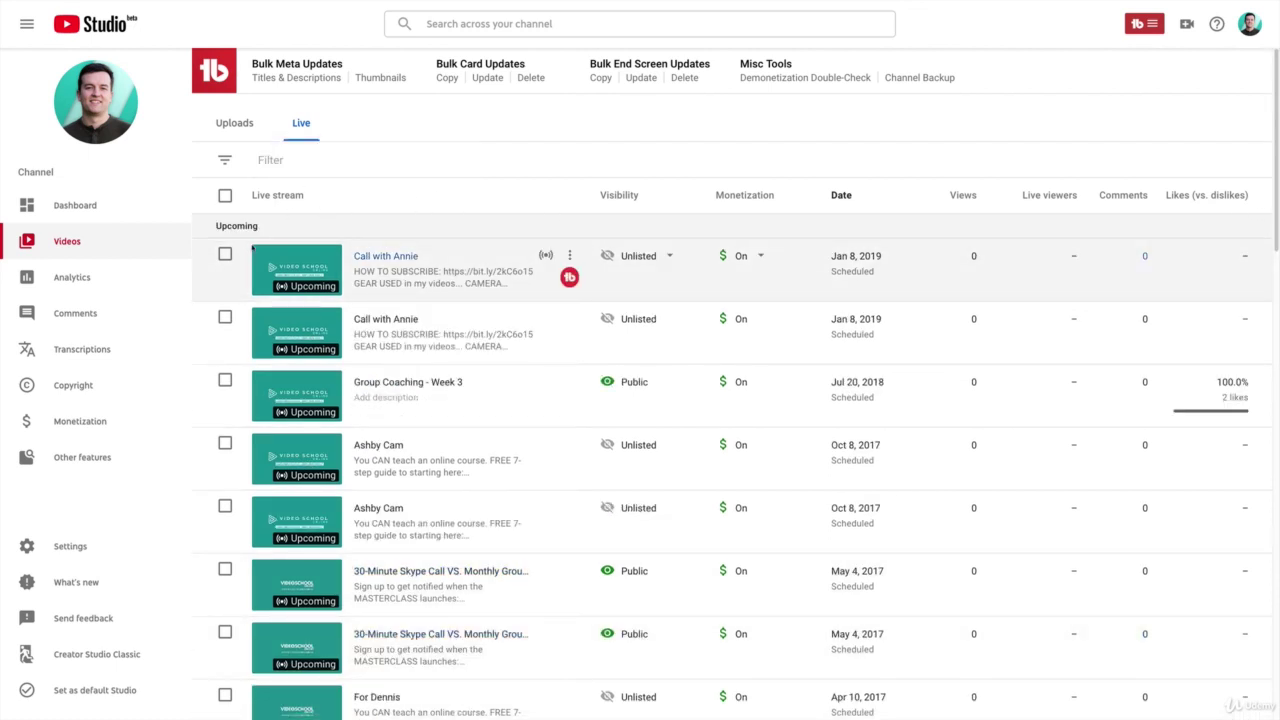
pyautogui.click(233, 126)
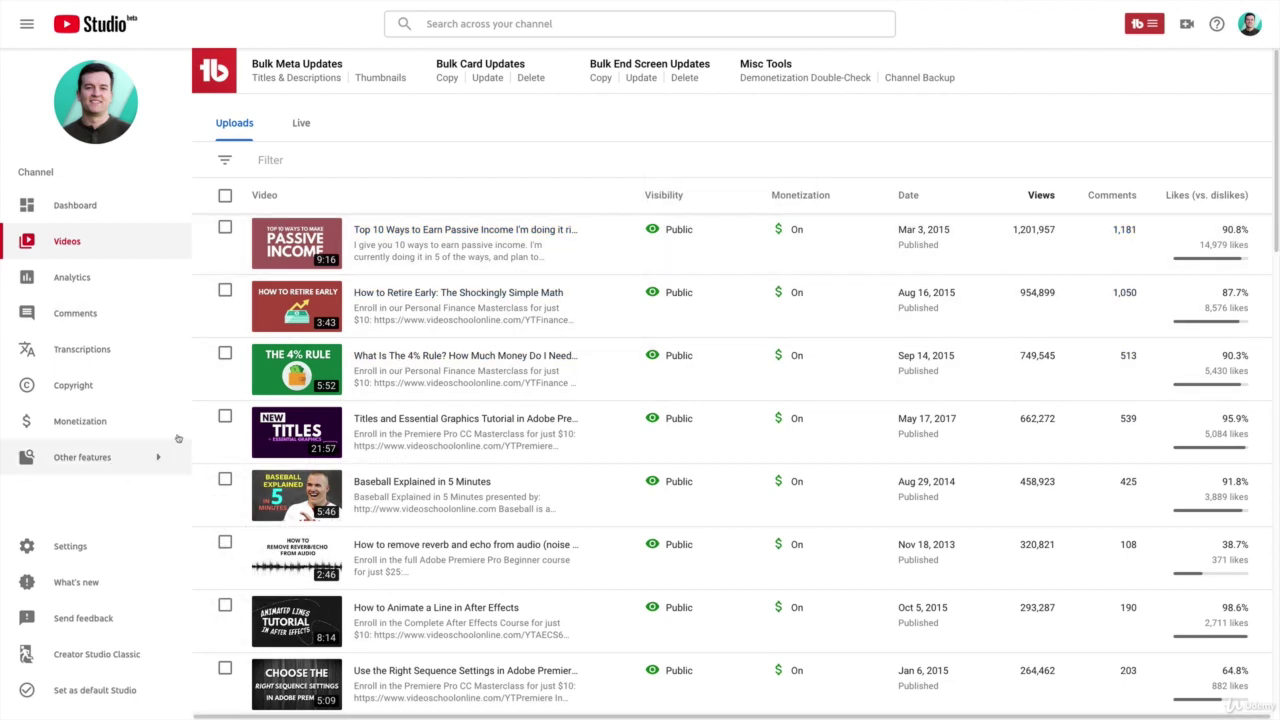
# - Open the channel analytics and review the overview's watch time chart, top videos and latest activity
pyautogui.click(72, 278)
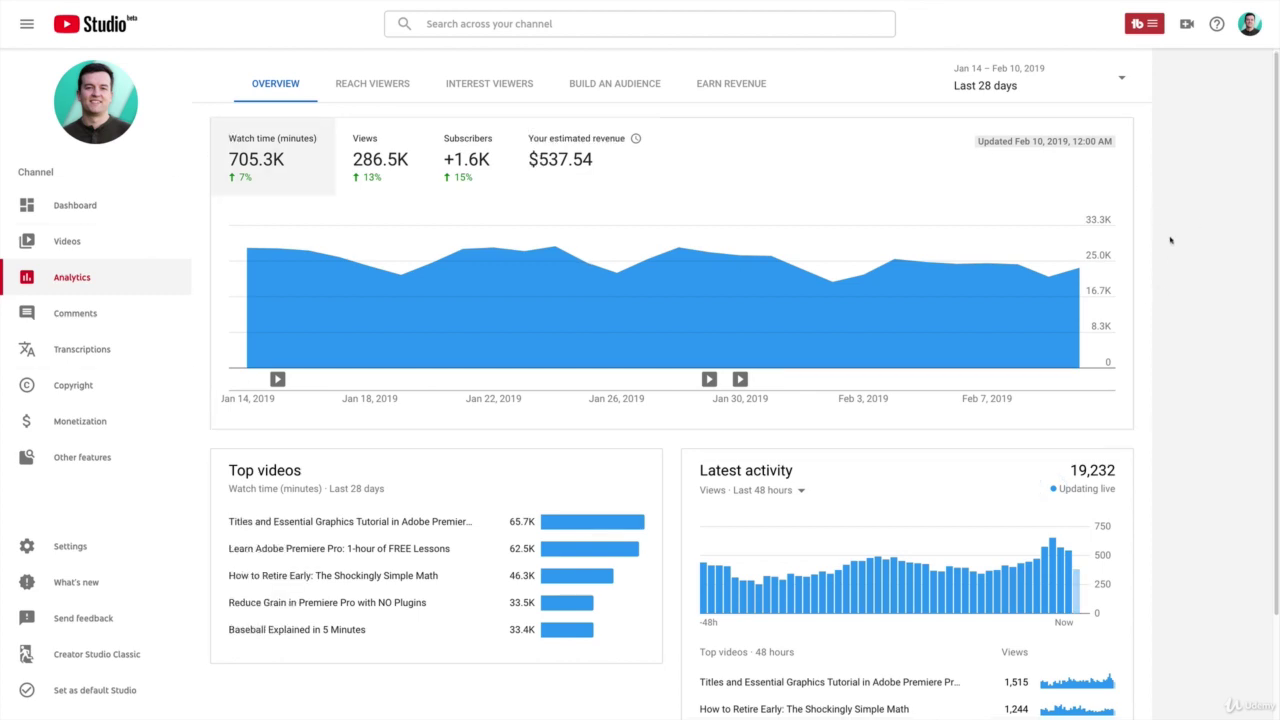
pyautogui.scroll(-1, 1170, 240)
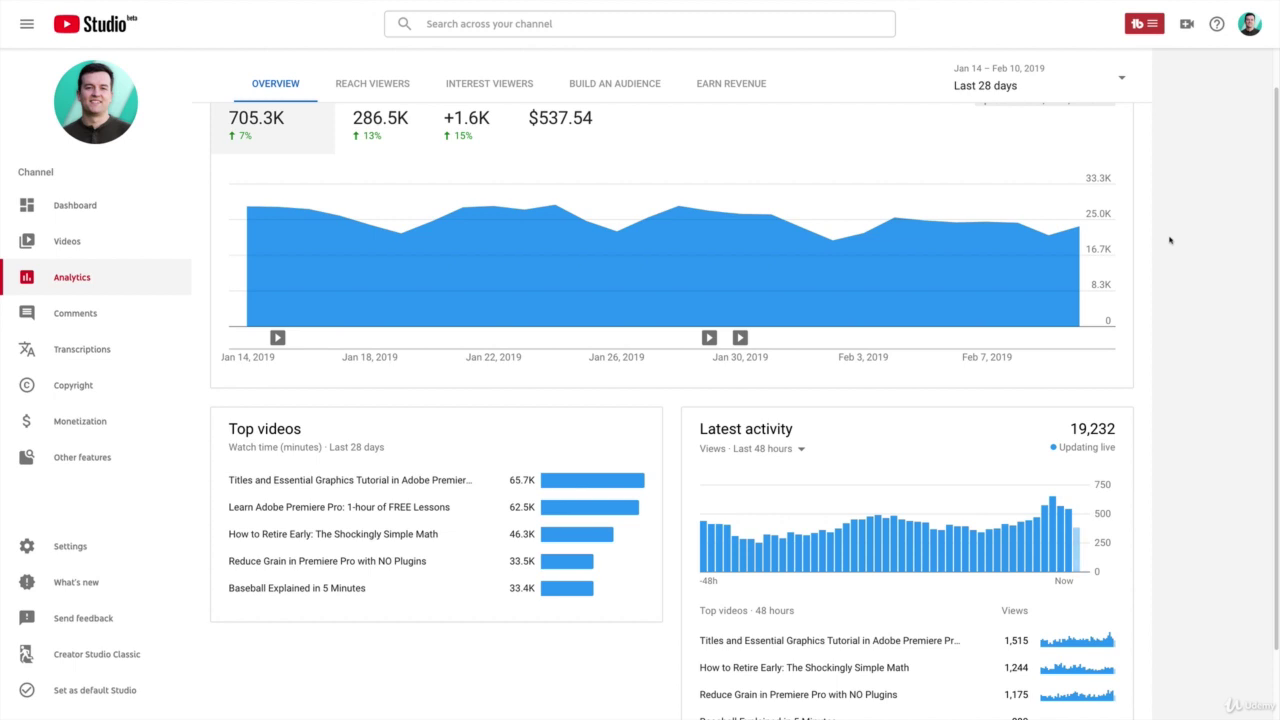
pyautogui.scroll(-2, 1170, 240)
pyautogui.scroll(3, 1165, 240)
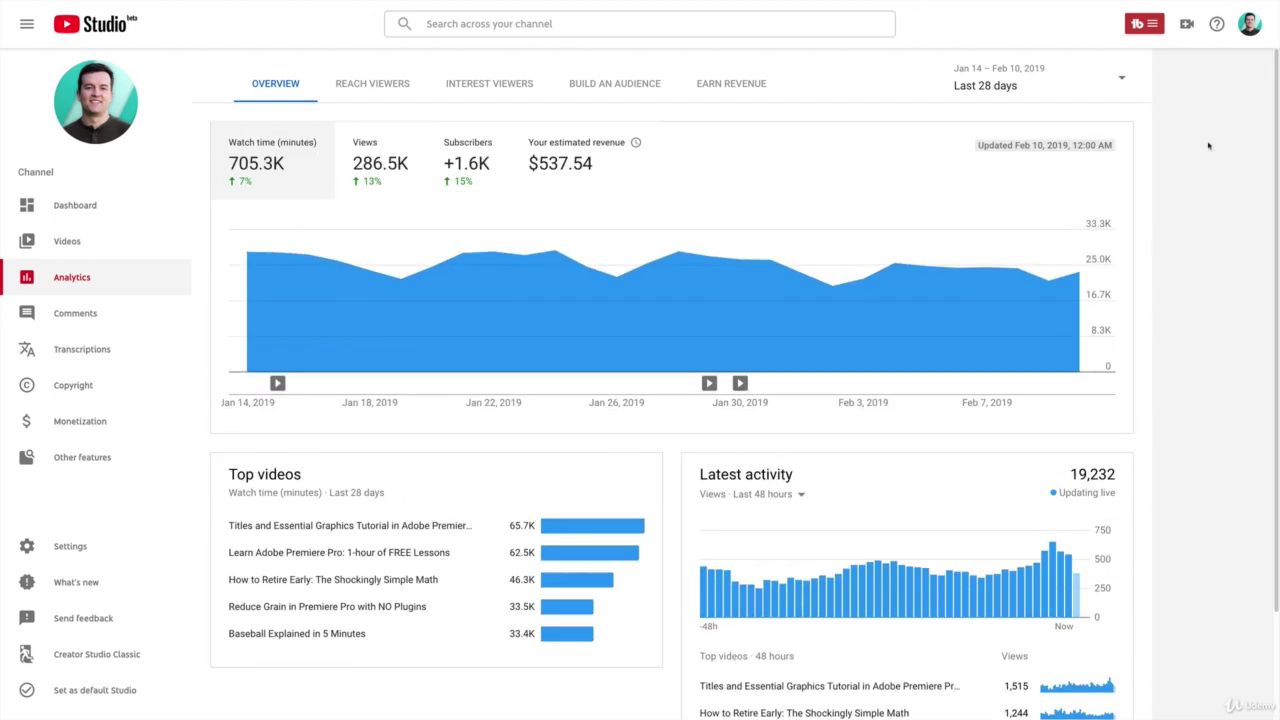